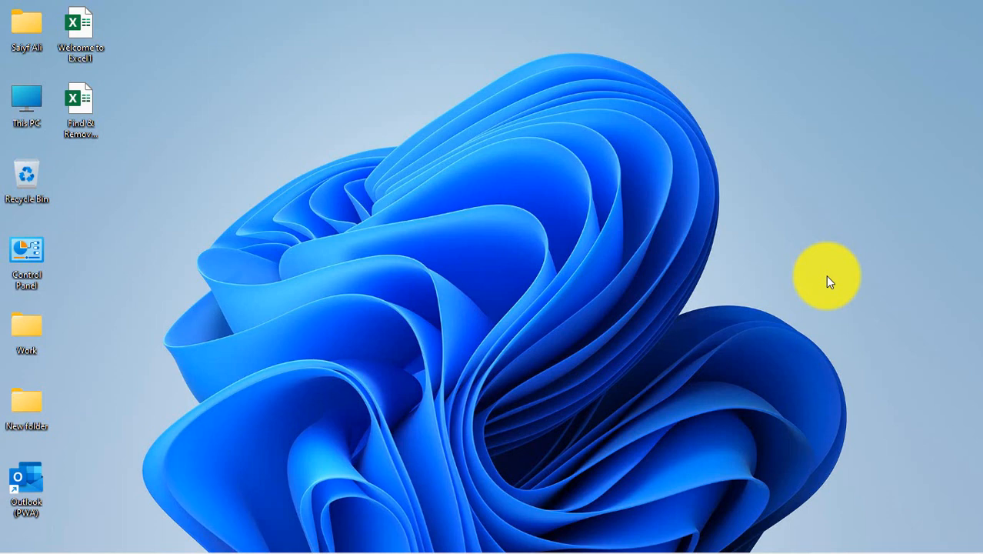
- Open the Find & Remove Duplicate workbook from the desktop and enable its blocked content
double_click(66, 113)
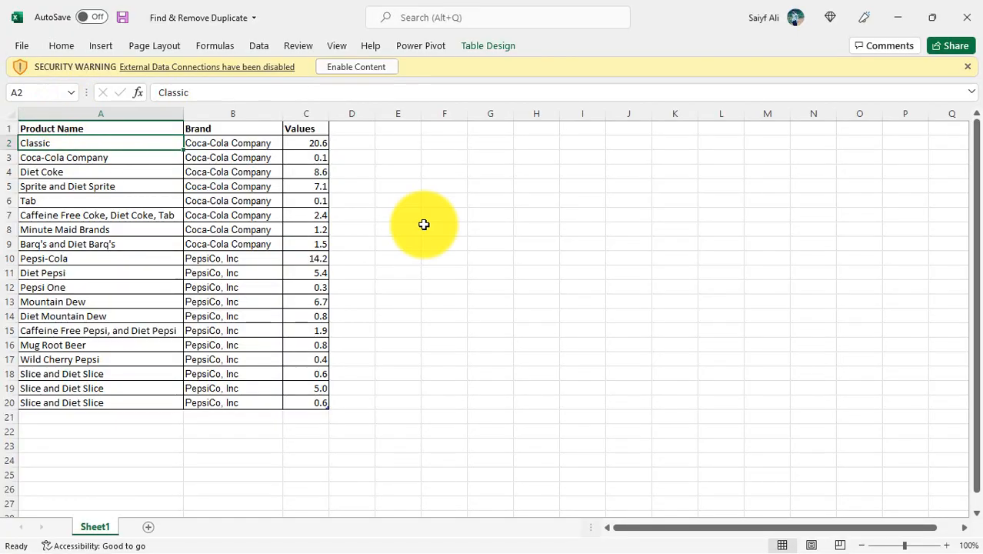
click(343, 70)
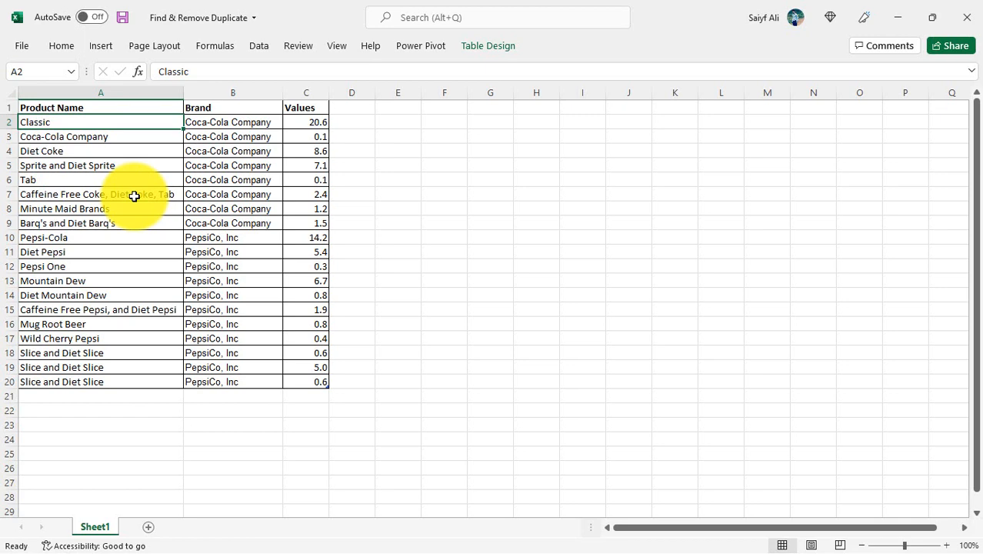
- Copy the table's last row, A20:C20, into the three rows below it to create duplicate records through row 23
key(ctrl+Down)
key(ctrl+shift+Right)
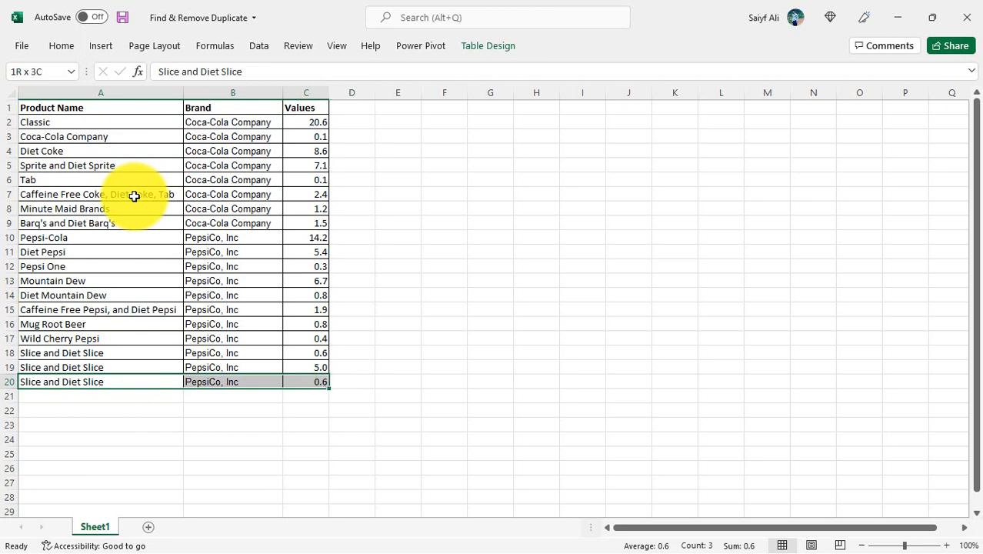
key(ctrl+c)
key(shift+Down)
key(shift+Down)
key(shift+Down)
key(Return)
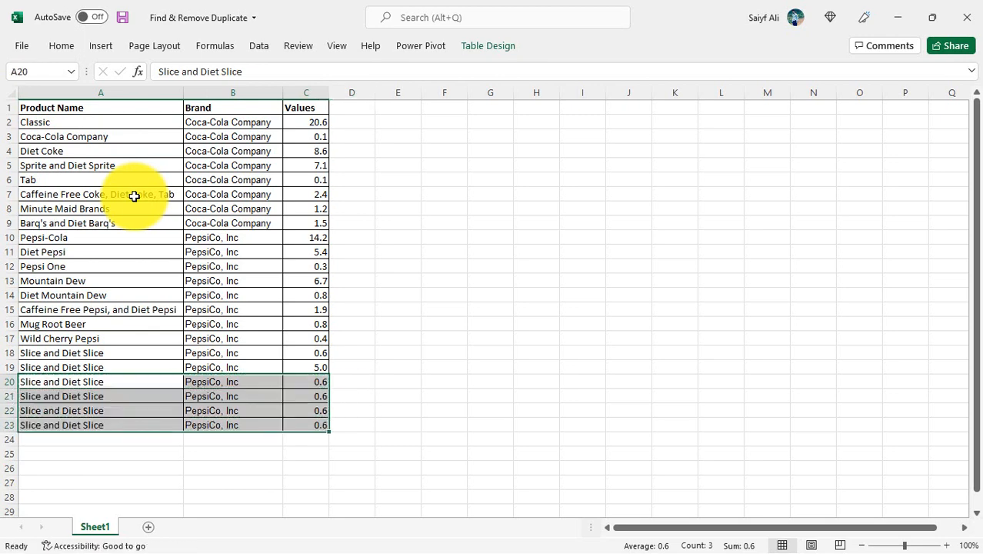
key(Left)
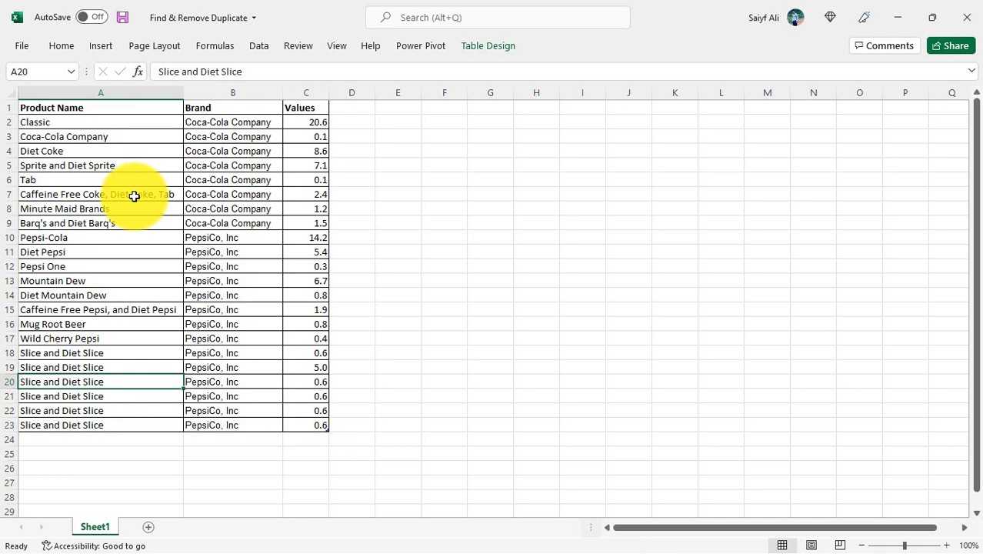
- Select the repeated Slice and Diet Slice records in A20:C23 to inspect them
click(59, 46)
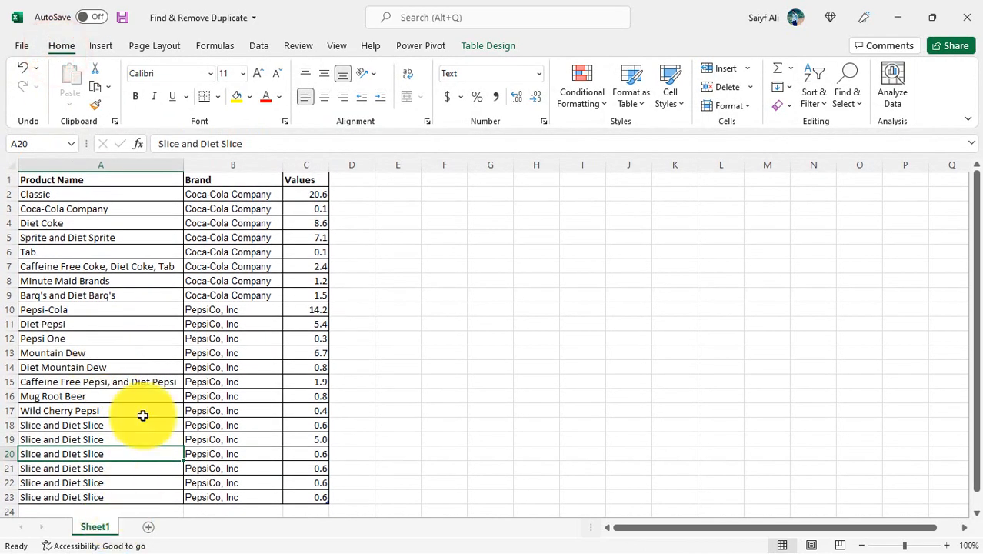
scroll(143, 415, down, 2)
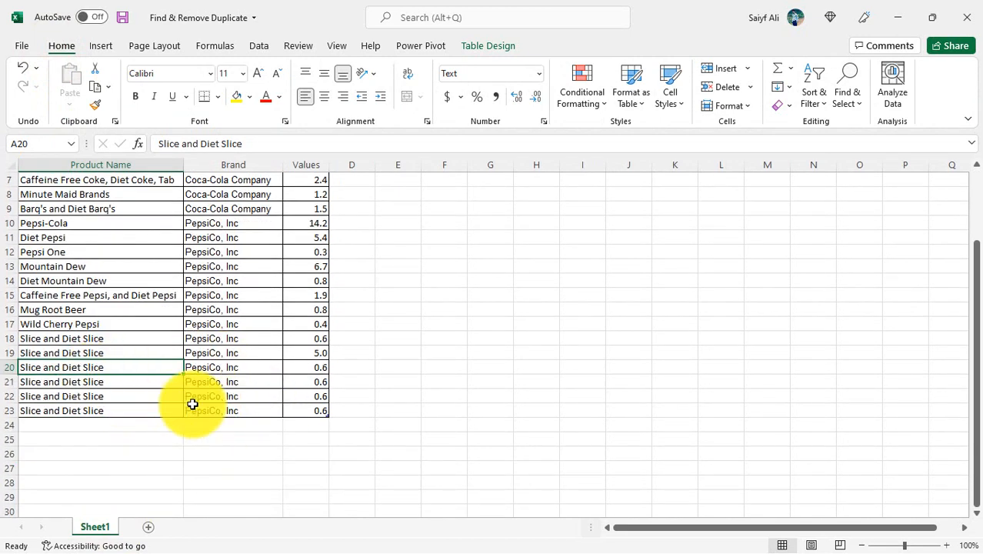
drag(308, 367, 79, 407)
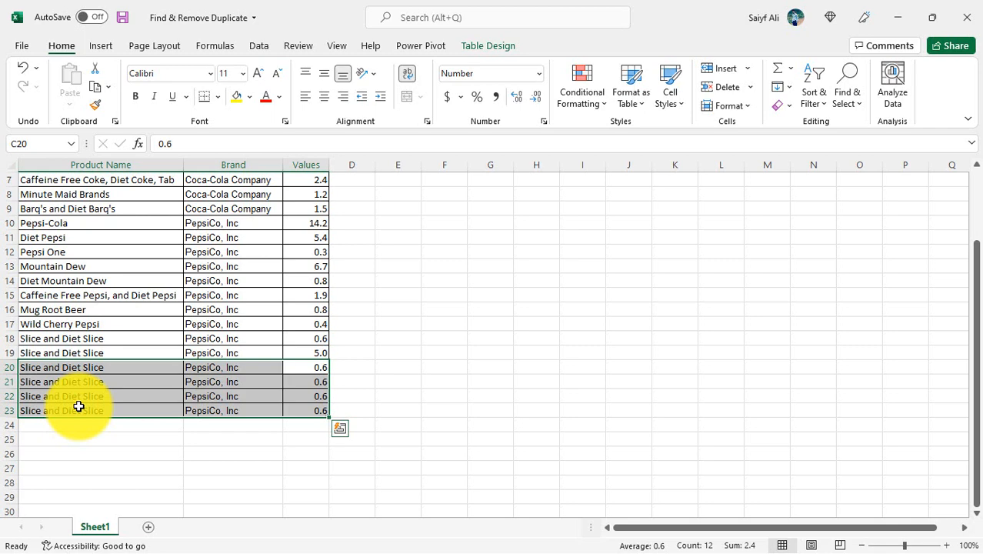
scroll(116, 372, up, 2)
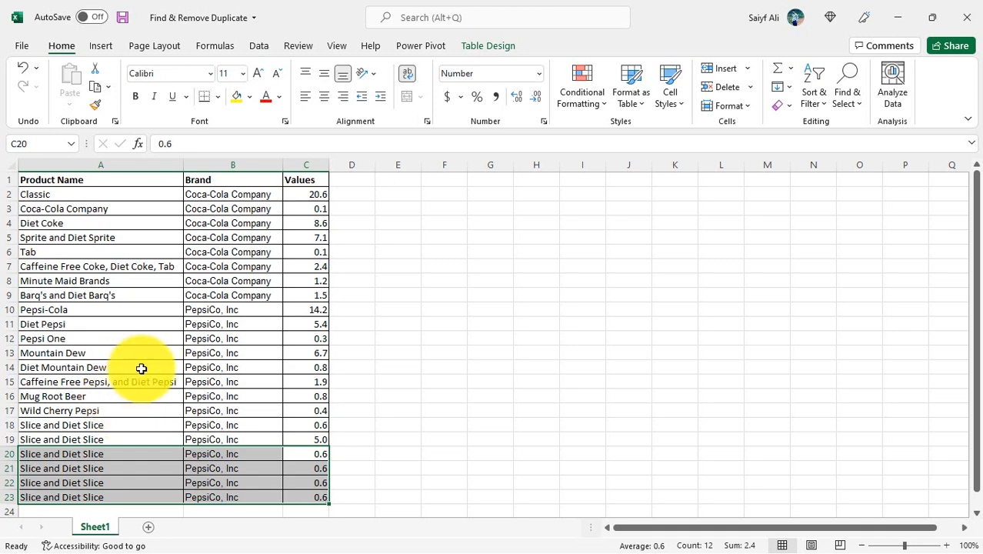
- Highlight duplicate values in the Product Name column using Light Red Fill with Dark Red Text
click(114, 163)
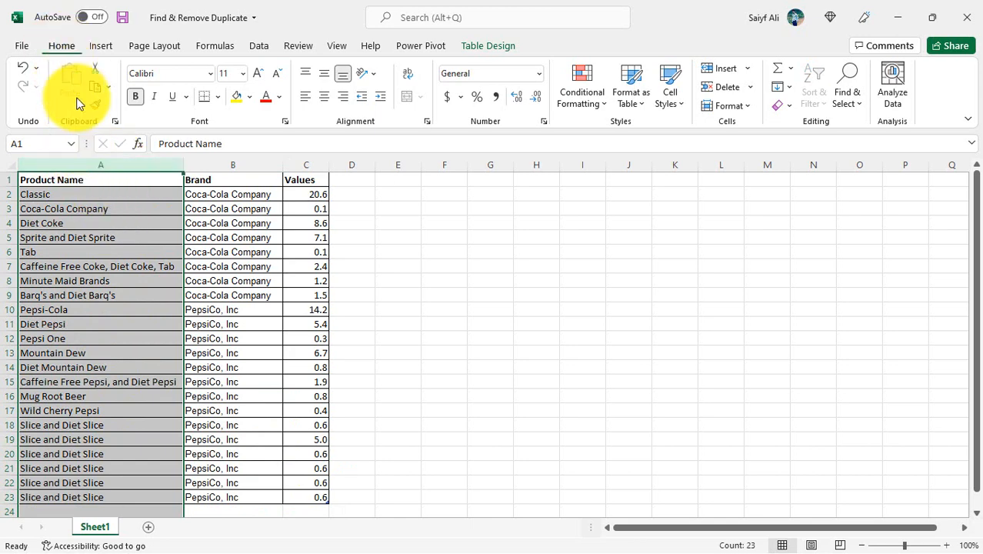
click(599, 105)
mouse_move(604, 138)
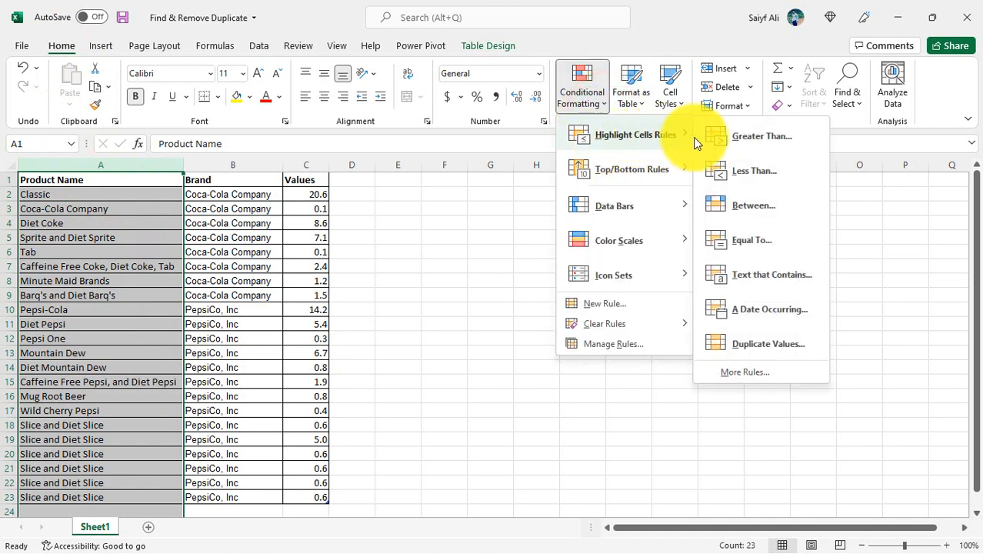
click(744, 347)
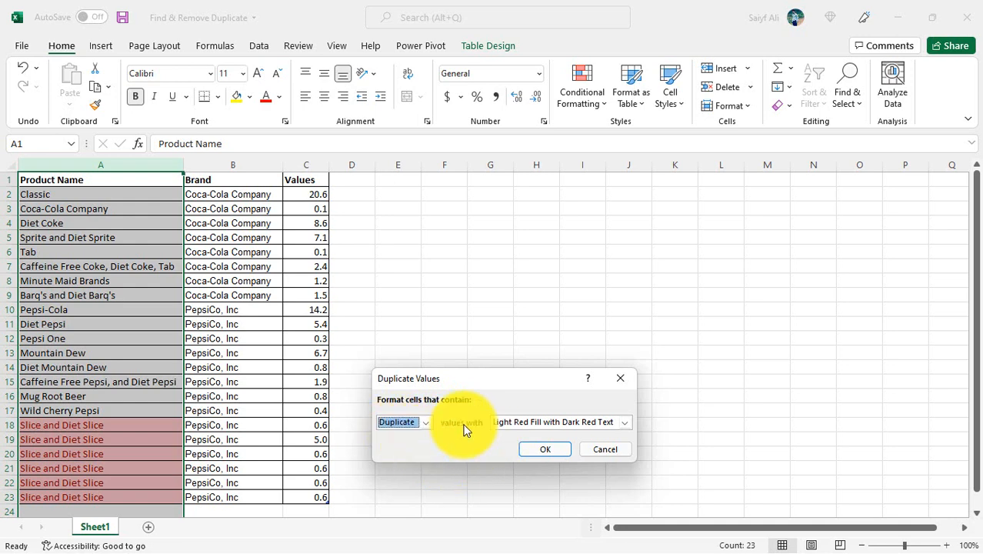
click(525, 429)
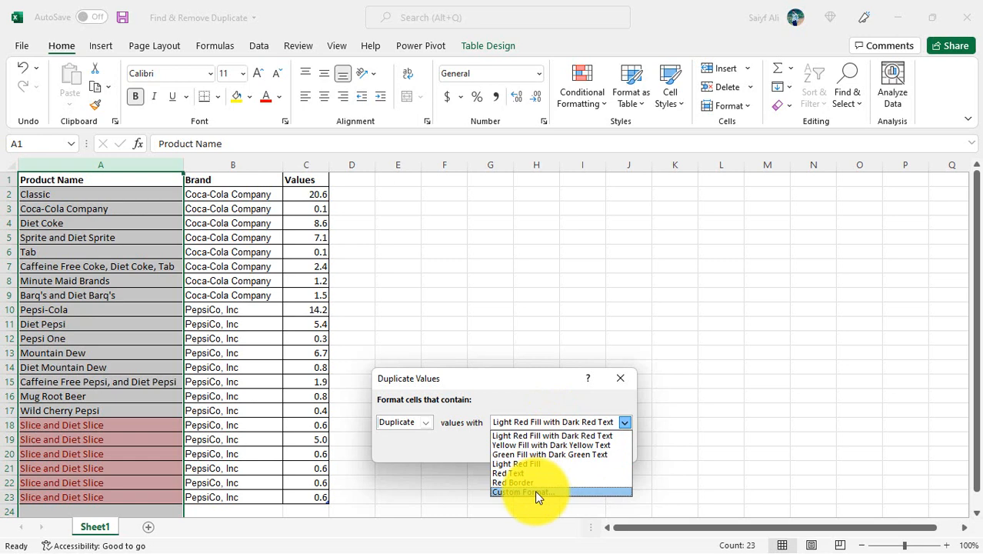
click(530, 438)
click(542, 450)
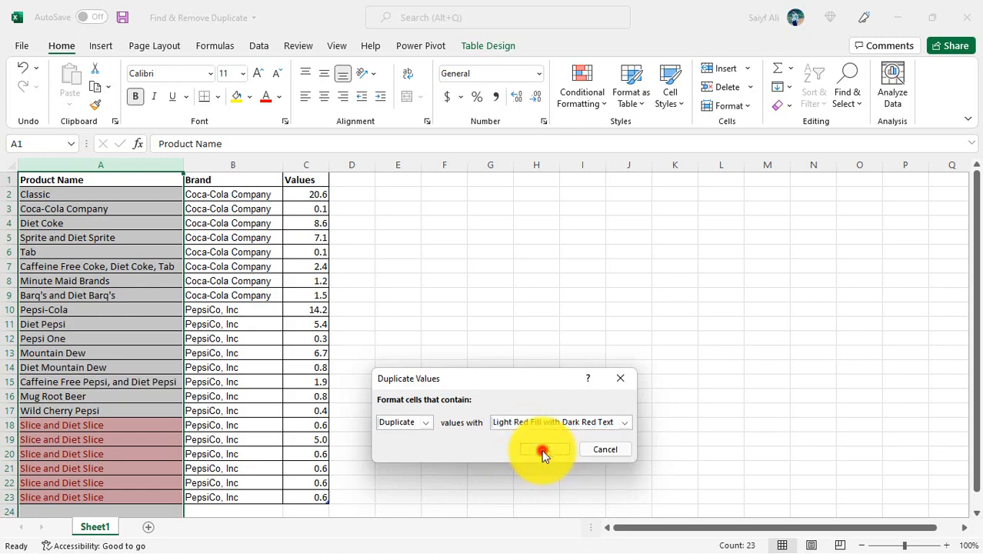
- Examine the highlighted product names and compare their Brand and Values entries down the table
scroll(250, 391, down, 3)
scroll(250, 390, up, 3)
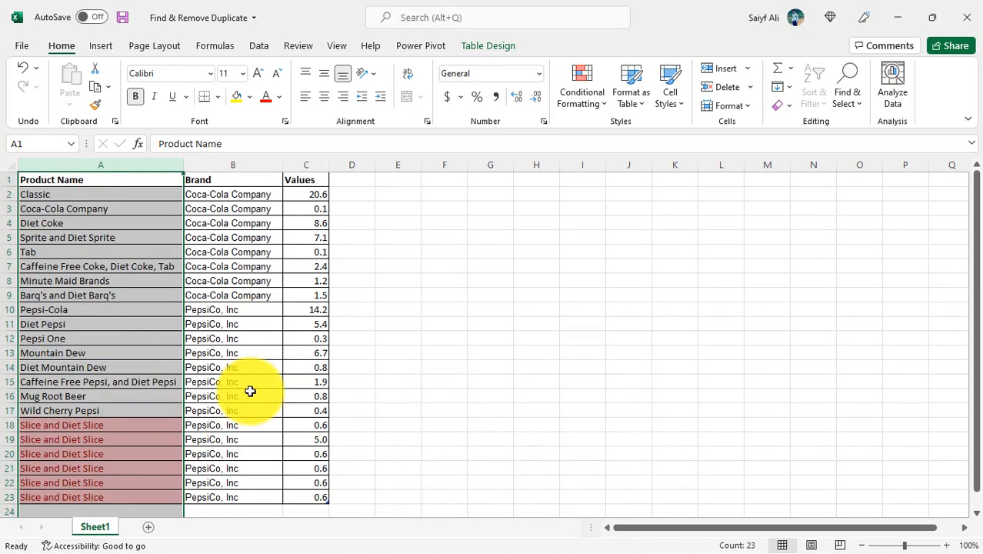
click(150, 354)
scroll(216, 417, down, 3)
scroll(217, 416, up, 3)
scroll(217, 417, down, 2)
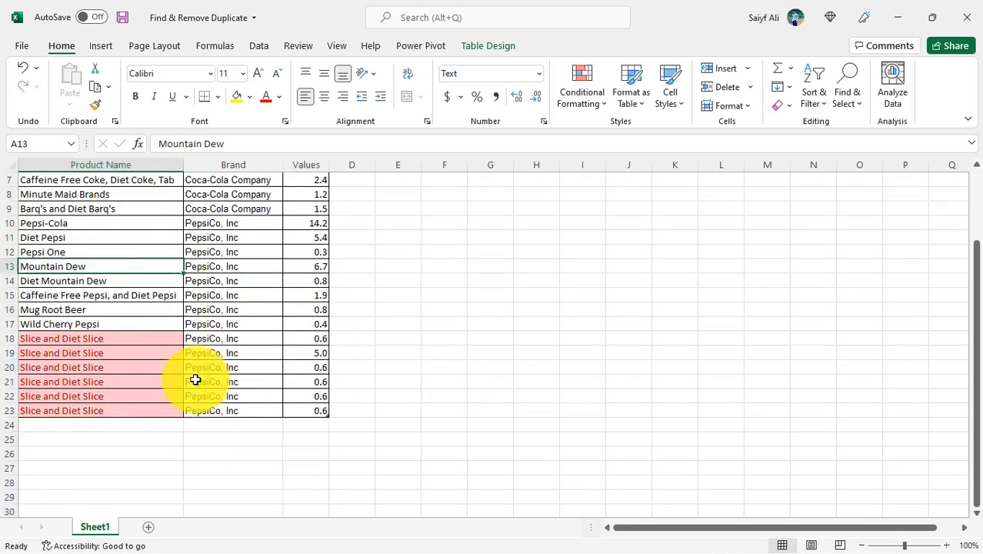
scroll(195, 379, up, 2)
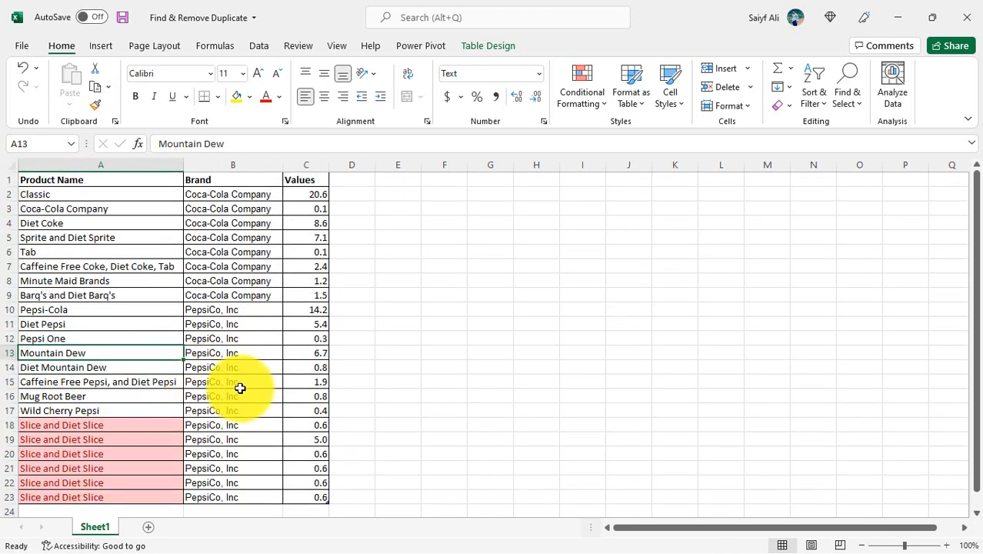
scroll(239, 390, down, 3)
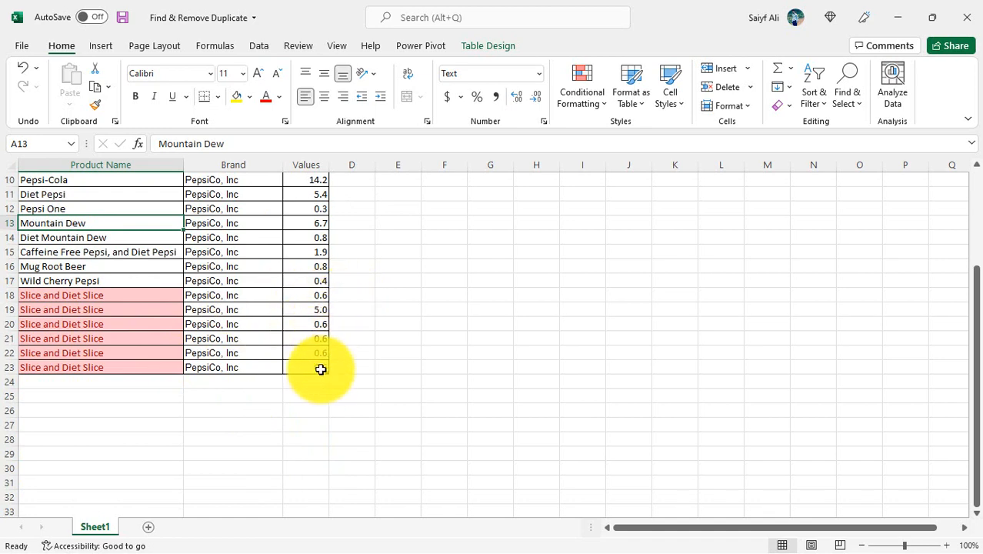
scroll(321, 369, up, 3)
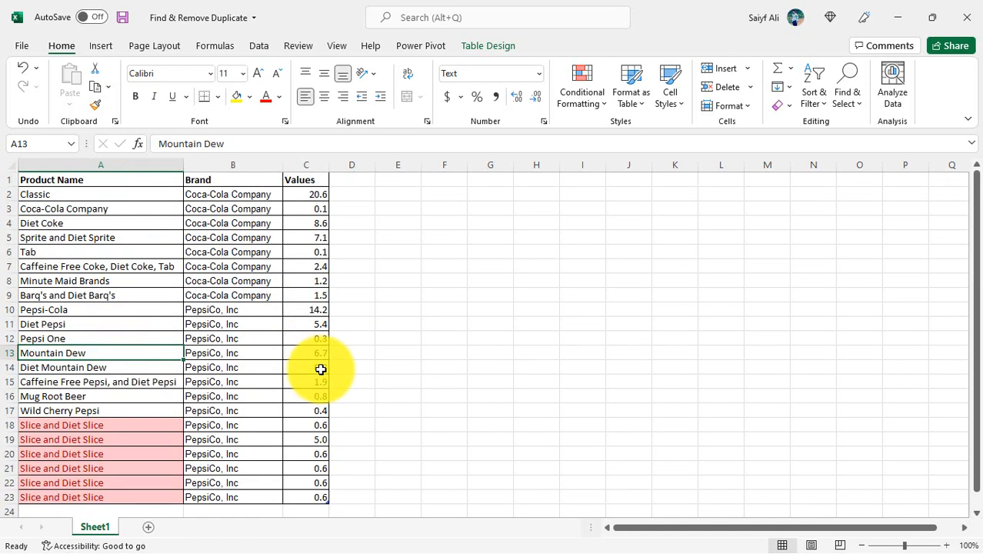
- Add a new table column headed Check in cell D1, beside the Values column
click(241, 301)
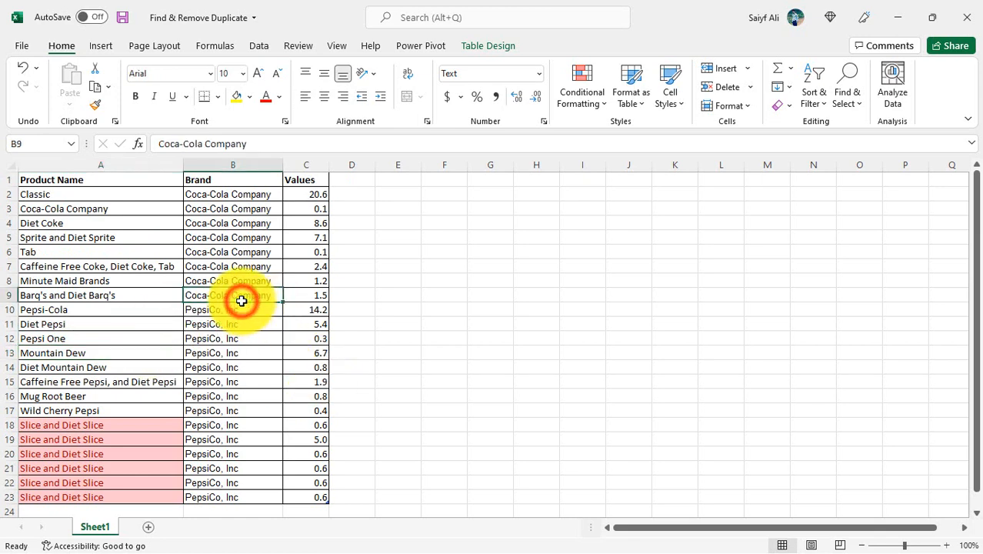
key(ctrl+Up)
key(Right)
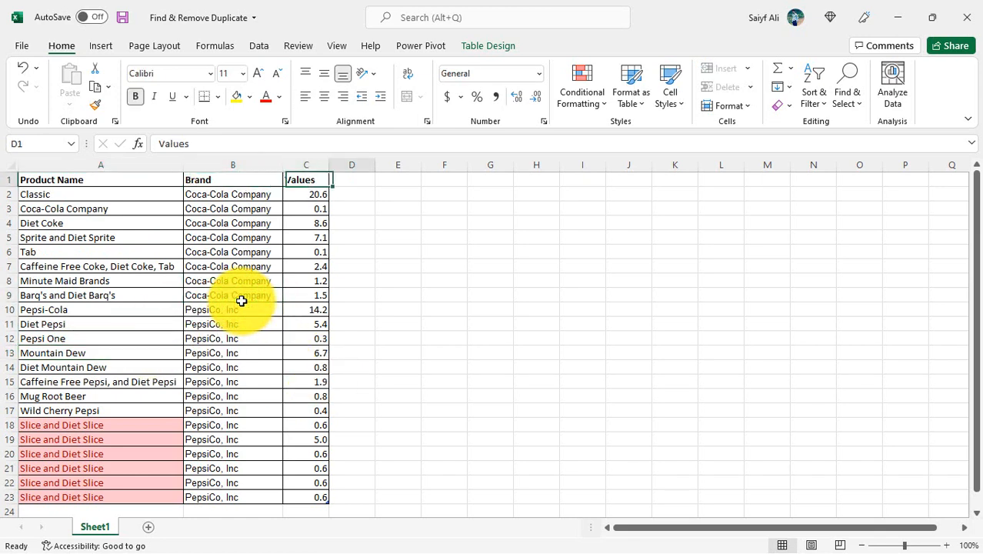
key(Right)
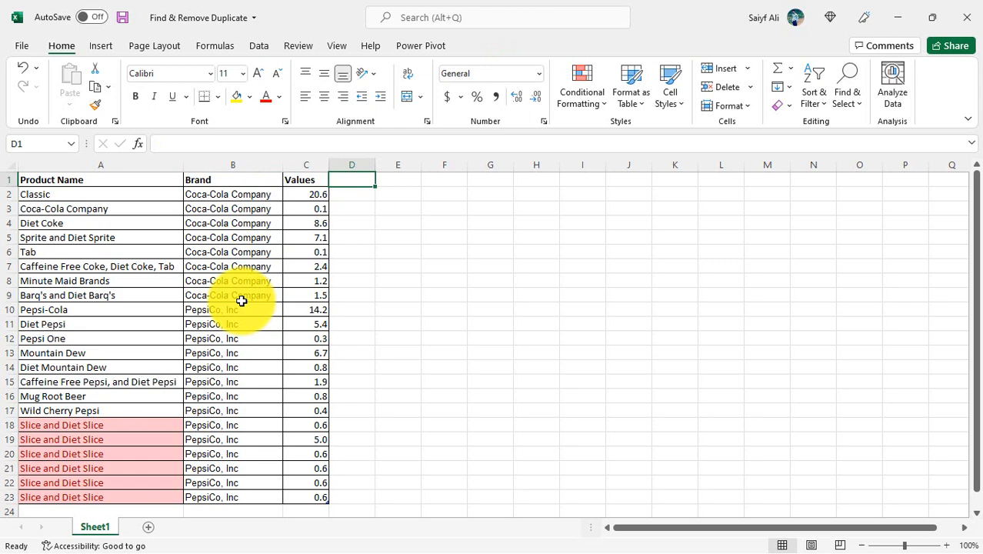
text(Chec)
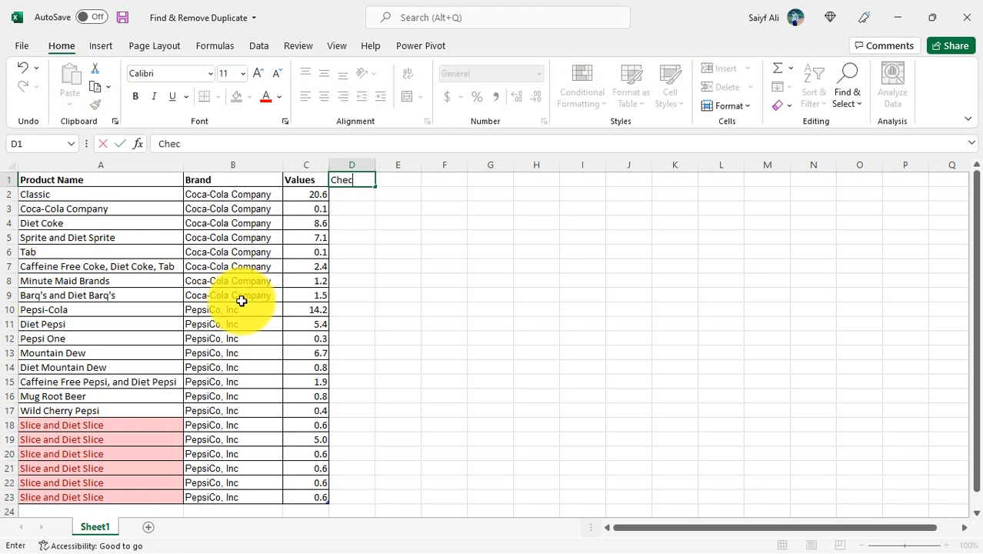
text(k)
key(Return)
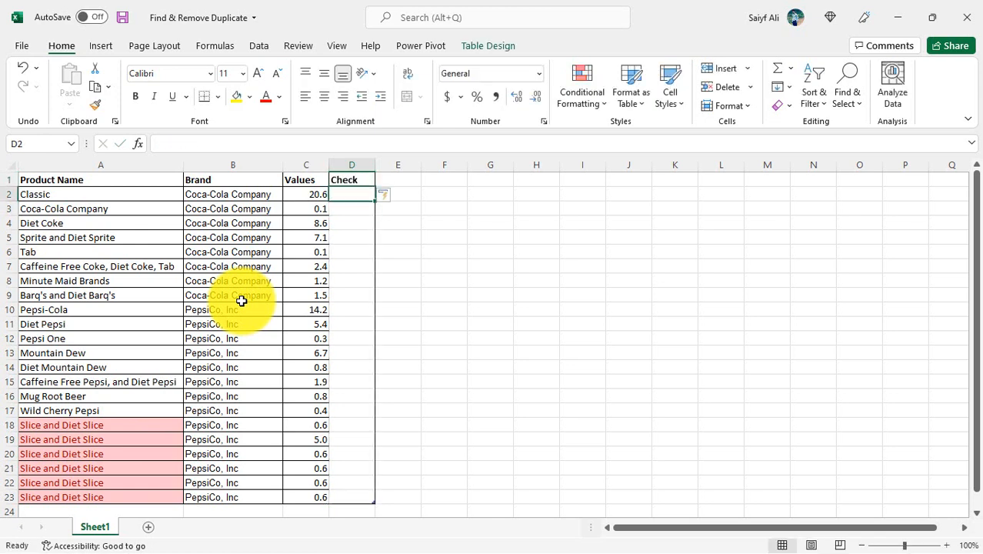
text(=)
key(Left)
key(Left)
key(Left)
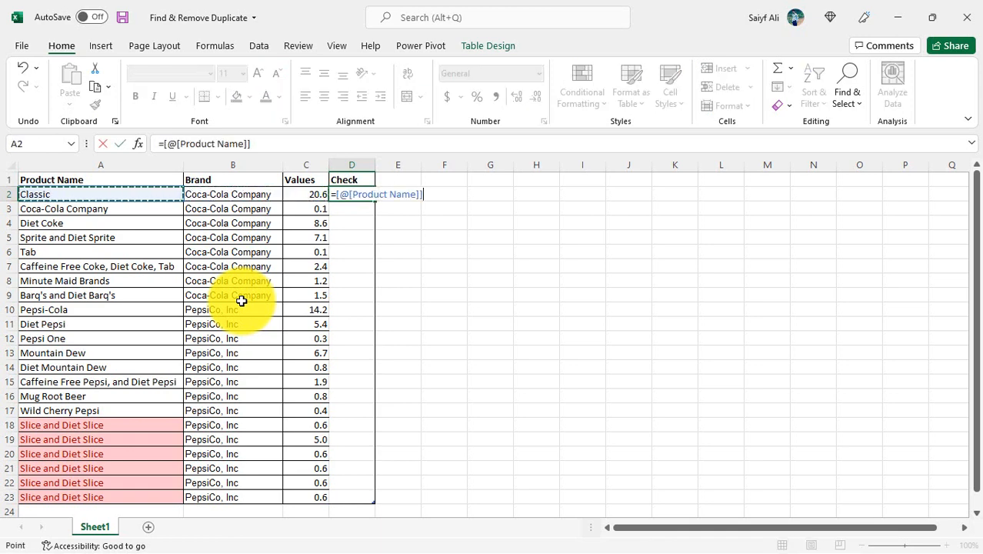
text(&)
key(Left)
key(Left)
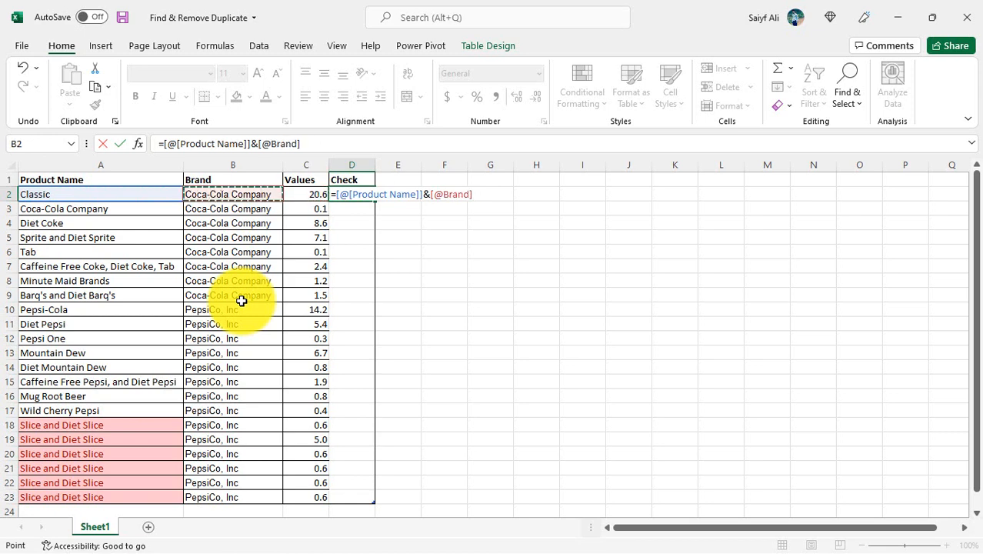
text(&)
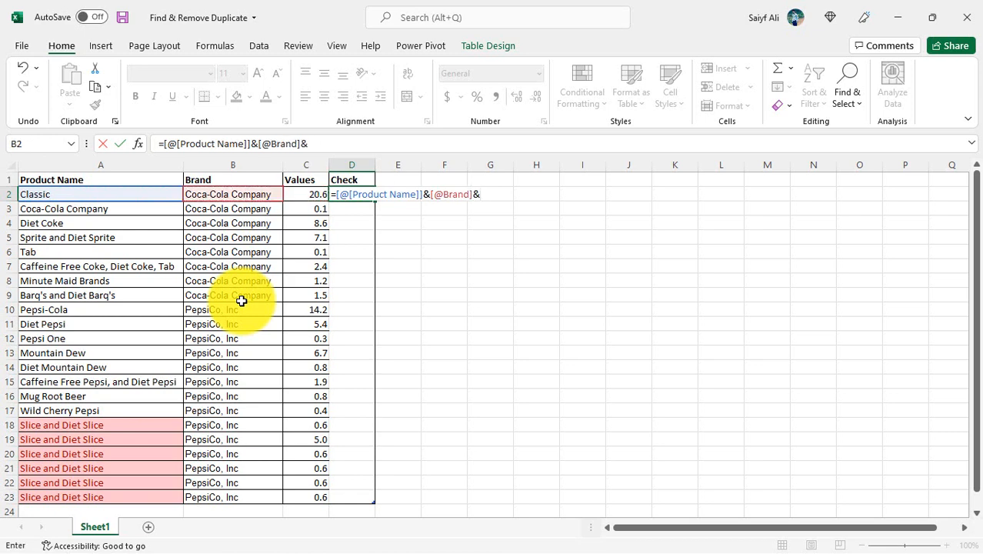
key(Left)
key(Return)
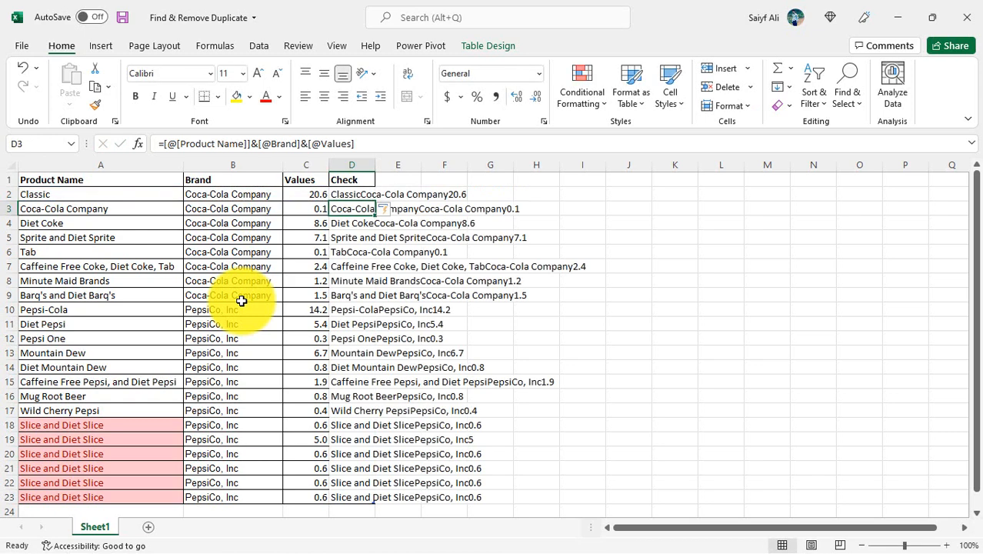
- Auto-fit the width of the Check column to its combined text and look over the rows
double_click(375, 164)
scroll(463, 379, down, 2)
scroll(464, 385, up, 2)
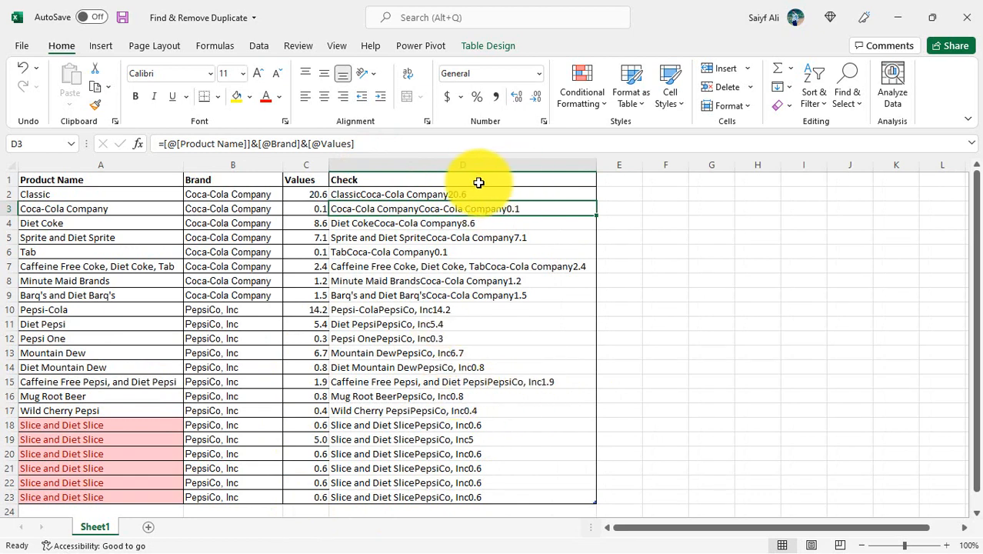
- Highlight duplicate values in the Check column with Light Red Fill with Dark Red Text and review the marked rows
click(478, 162)
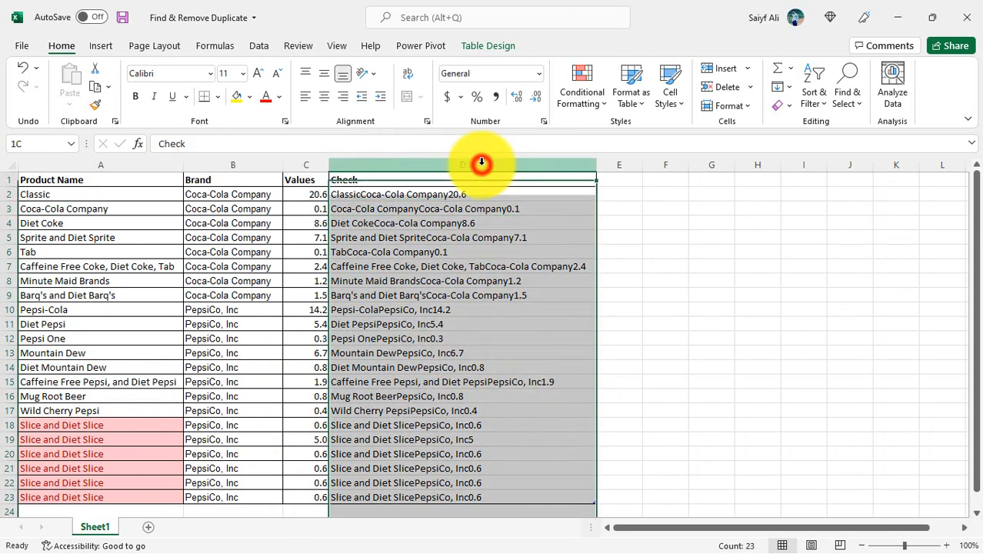
click(602, 106)
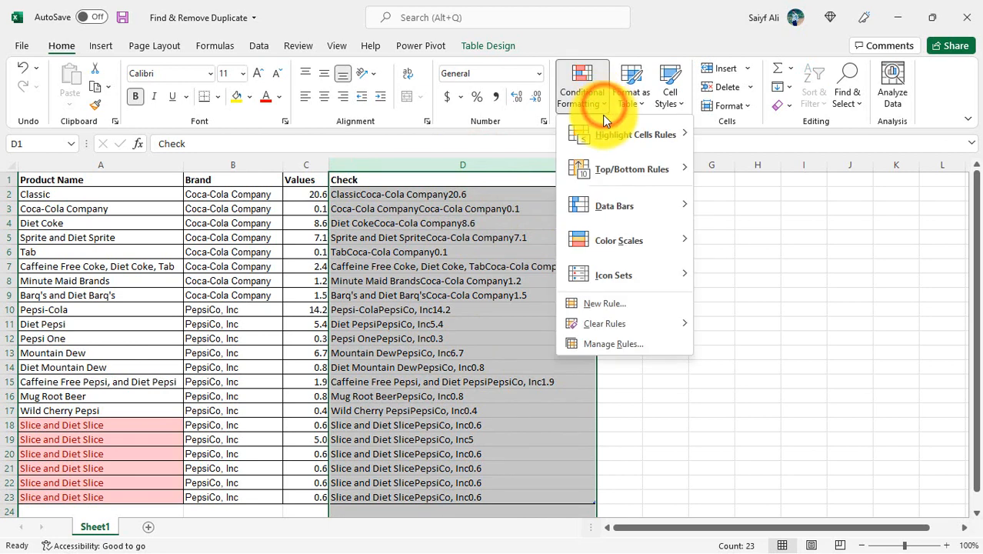
click(623, 137)
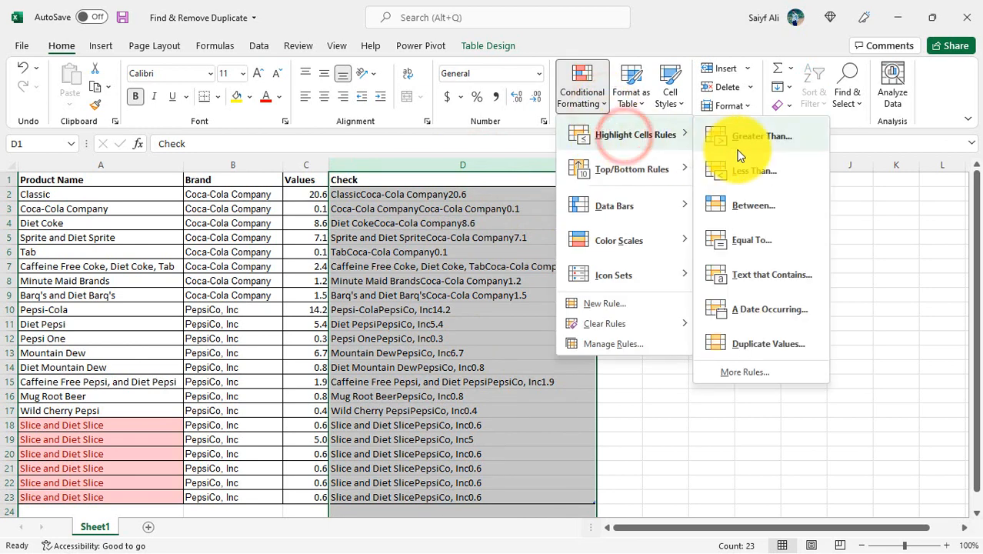
click(746, 343)
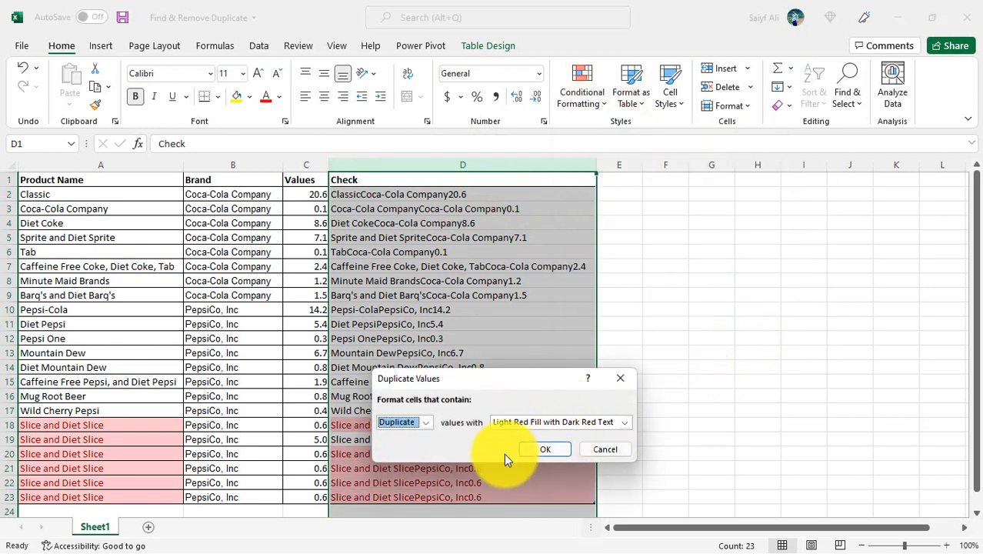
click(552, 451)
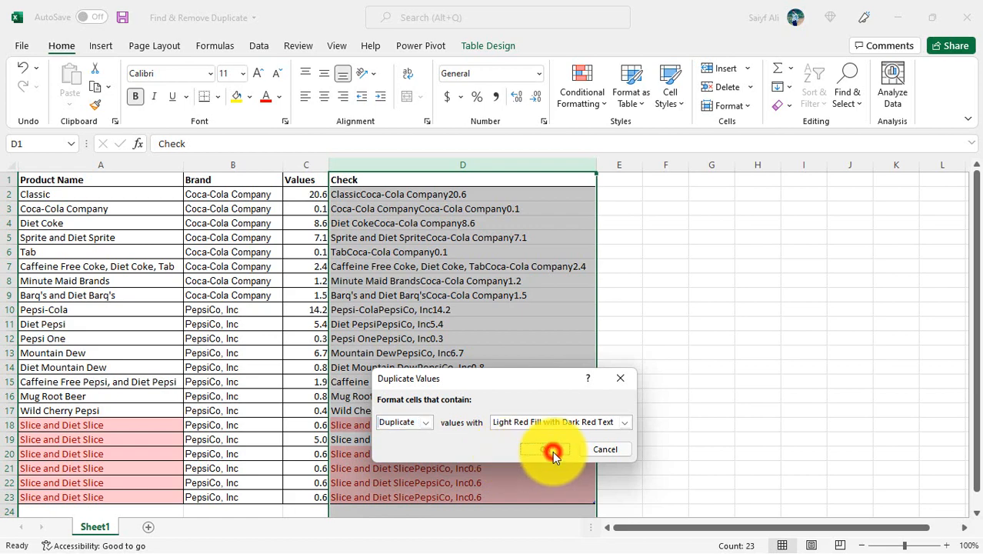
click(629, 528)
scroll(555, 381, down, 1)
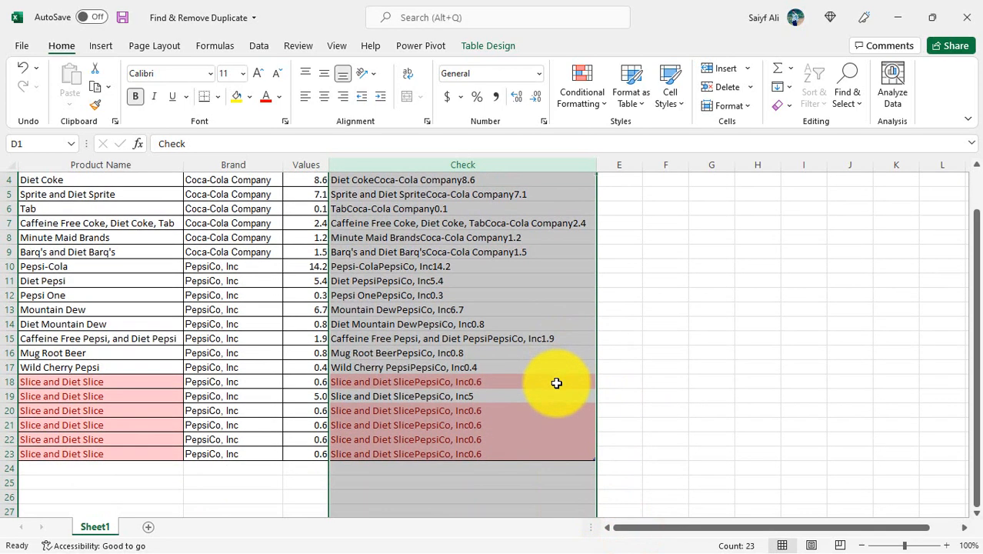
- Compare the highlighted Slice and Diet Slice rows and copy the value from C18 into C19
click(237, 377)
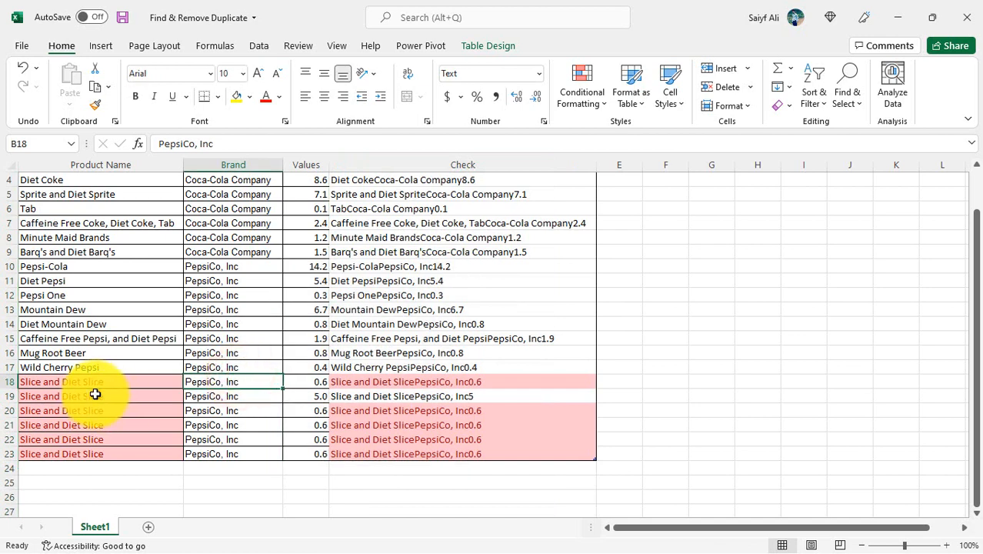
click(96, 395)
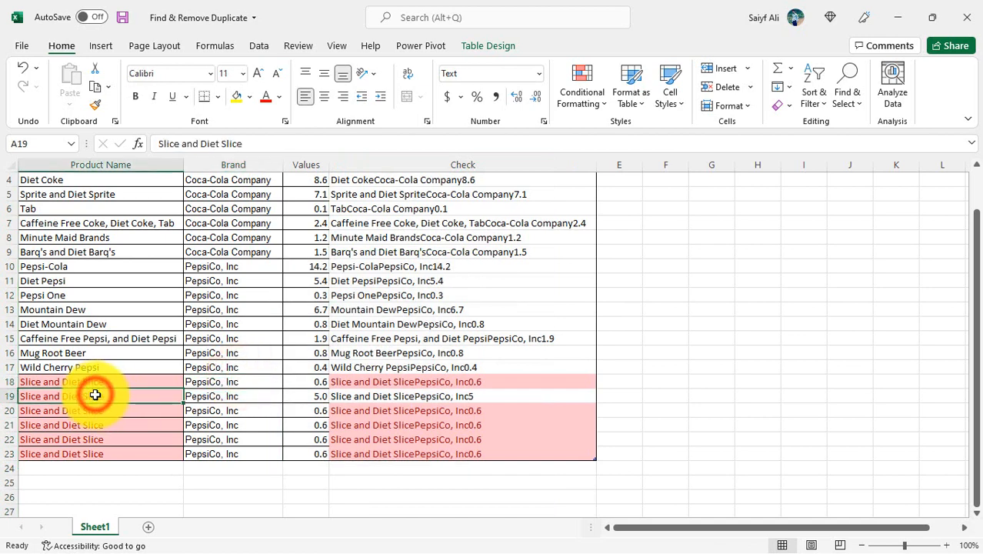
click(409, 398)
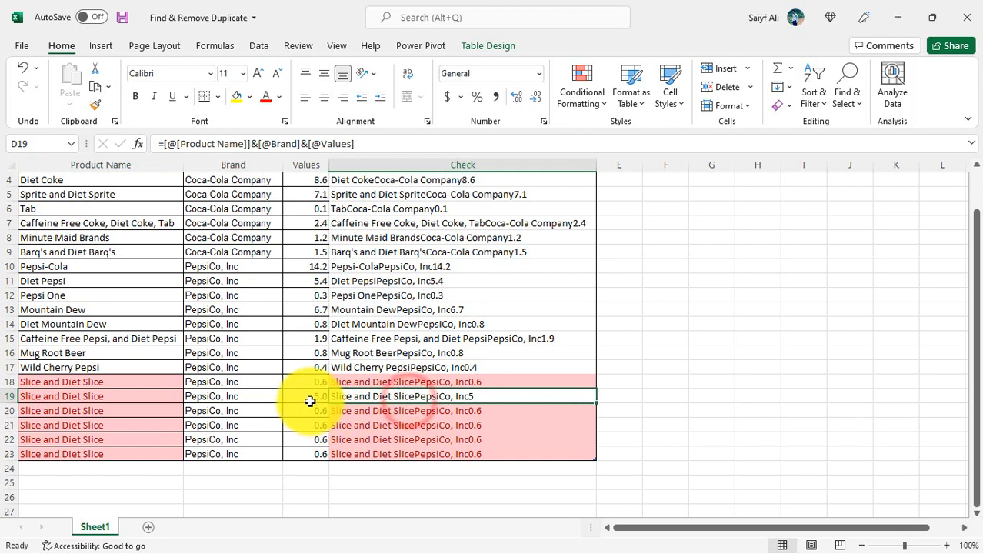
click(307, 398)
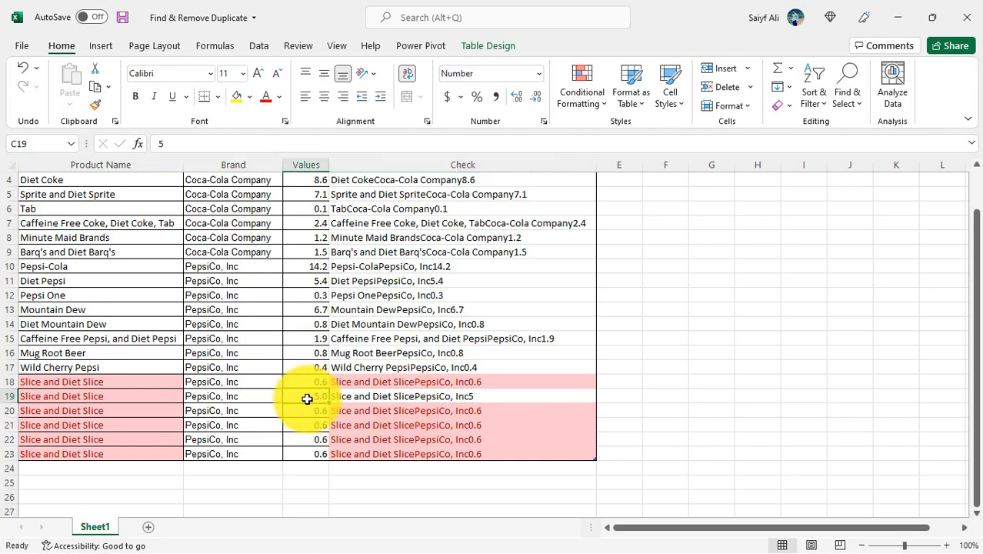
key(Up)
key(ctrl+c)
key(Down)
key(Return)
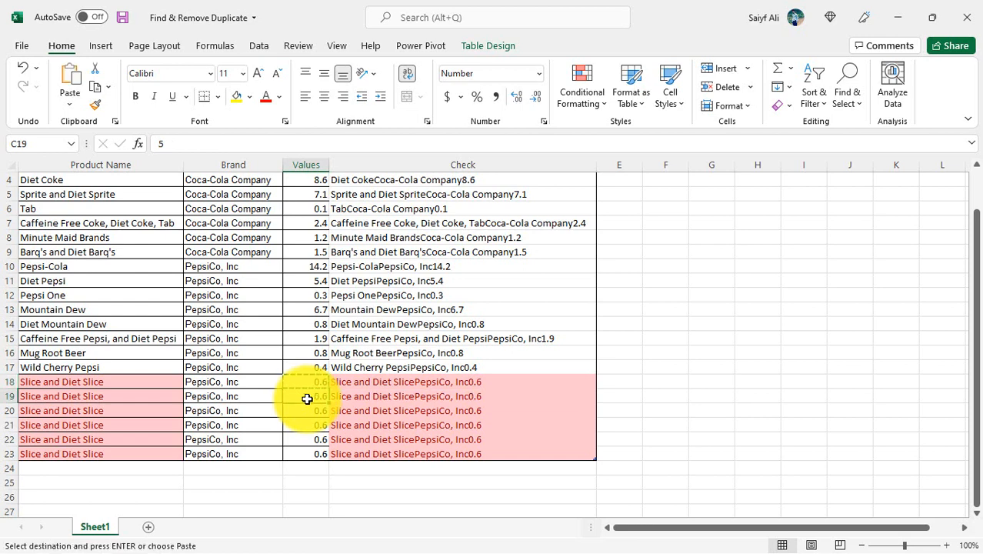
- Set the Values of the six Slice and Diet Slice rows, C18 to C23, to 1, 2, 3, 4, 5 and 6
key(Up)
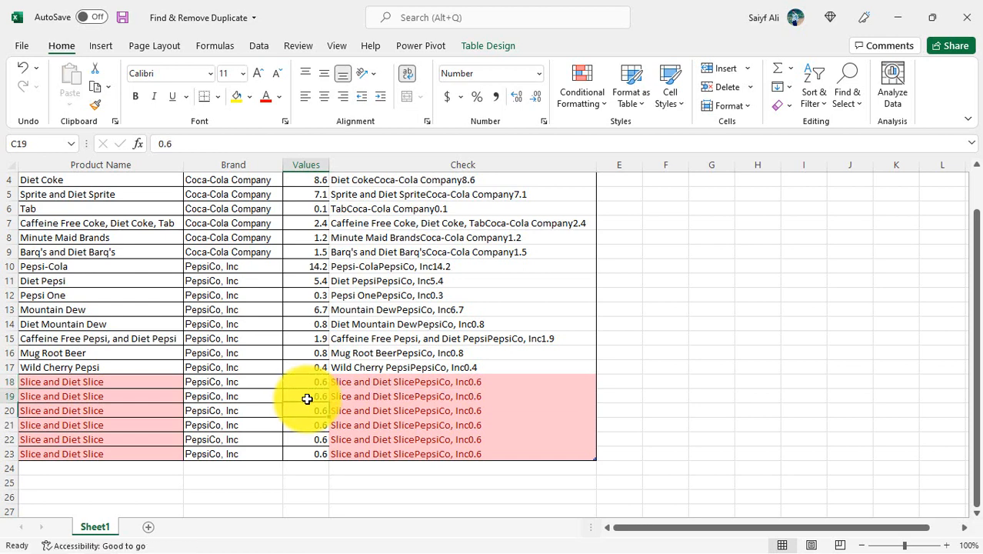
text(1)
key(Return)
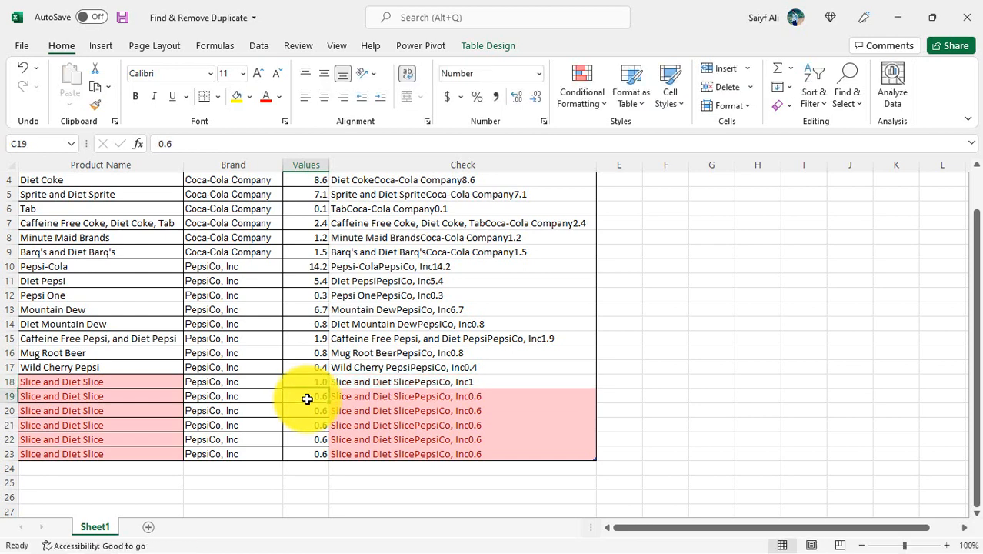
text(2)
key(Return)
text(3)
key(Return)
text(4)
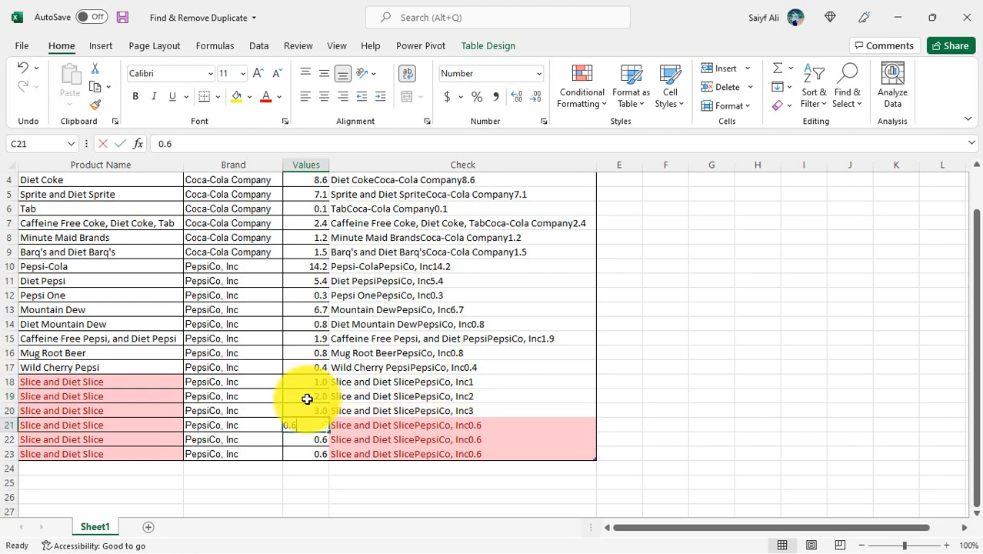
key(Return)
text(5)
key(Return)
text(6)
key(Return)
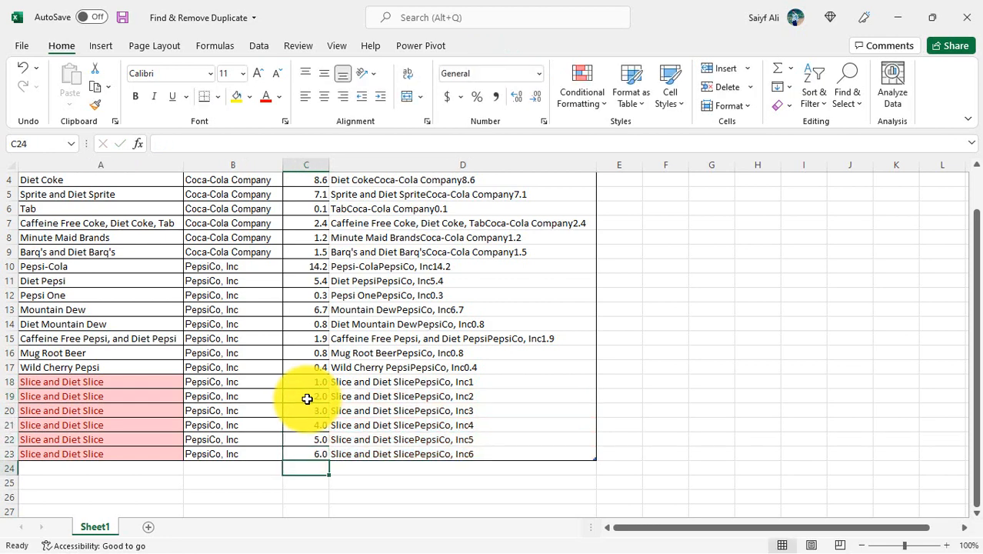
- Delete the Check helper column from the table
key(Up)
key(Up)
key(ctrl+Up)
key(Down)
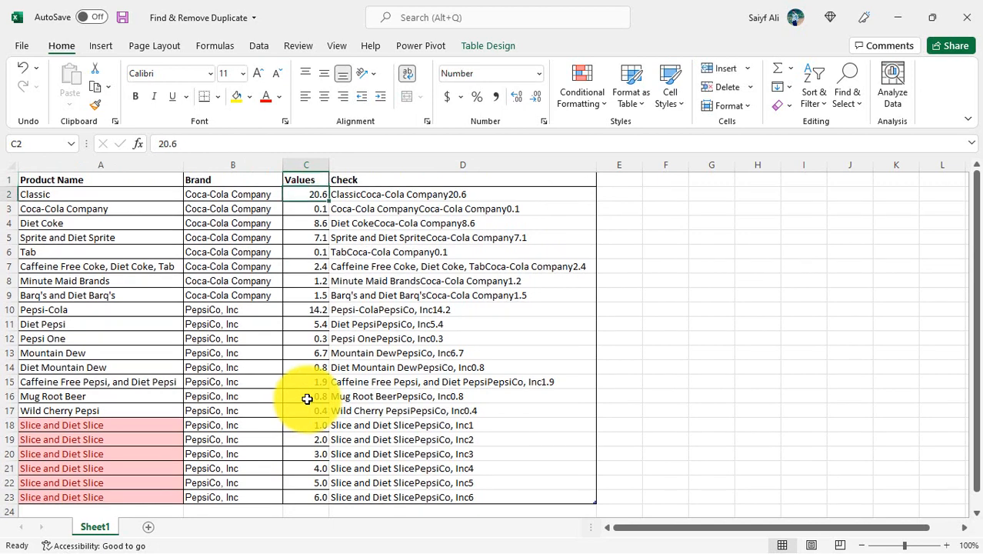
key(Left)
key(Left)
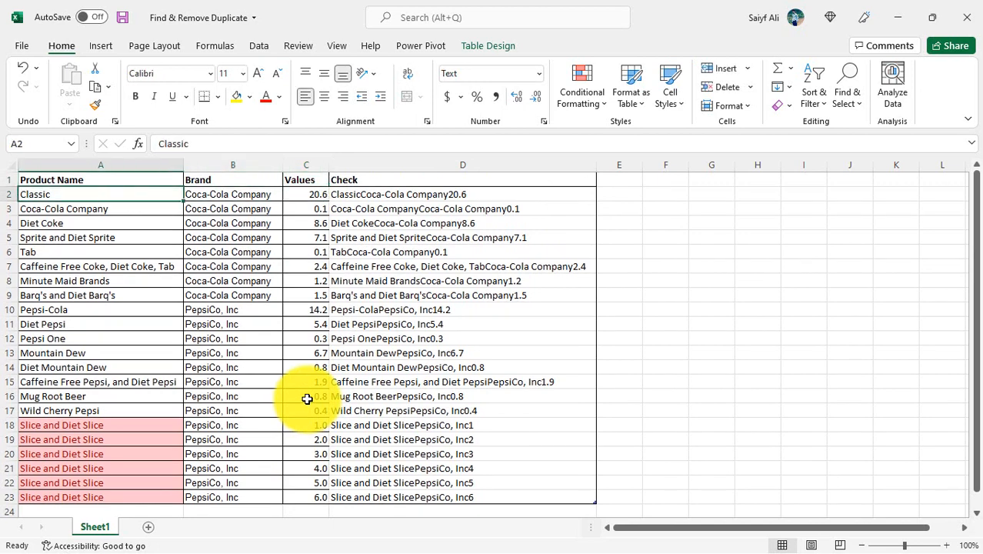
key(Right)
key(Right)
key(Right)
key(shift+Down)
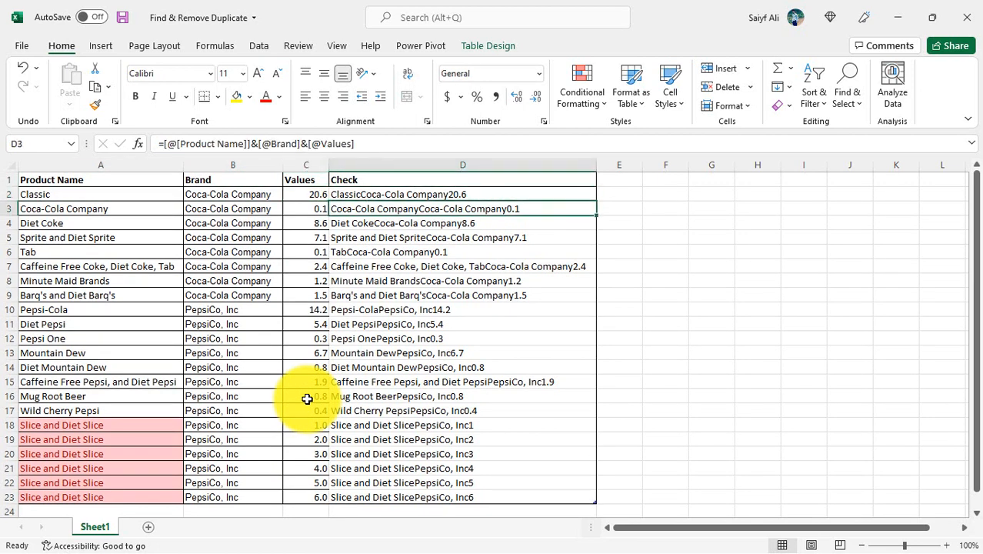
key(shift+Up)
key(ctrl+shift+Down)
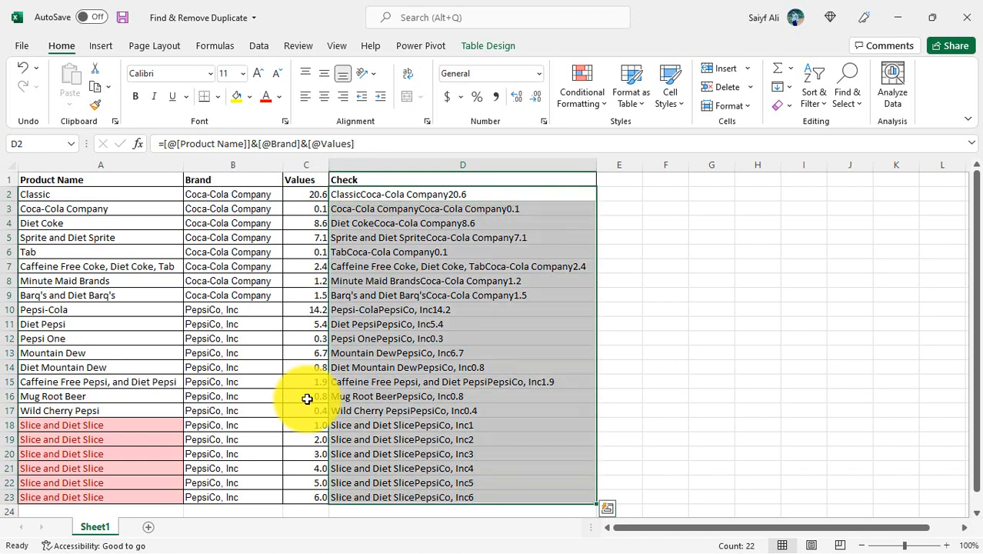
key(ctrl+minus)
key(Down)
key(Left)
key(Left)
key(Left)
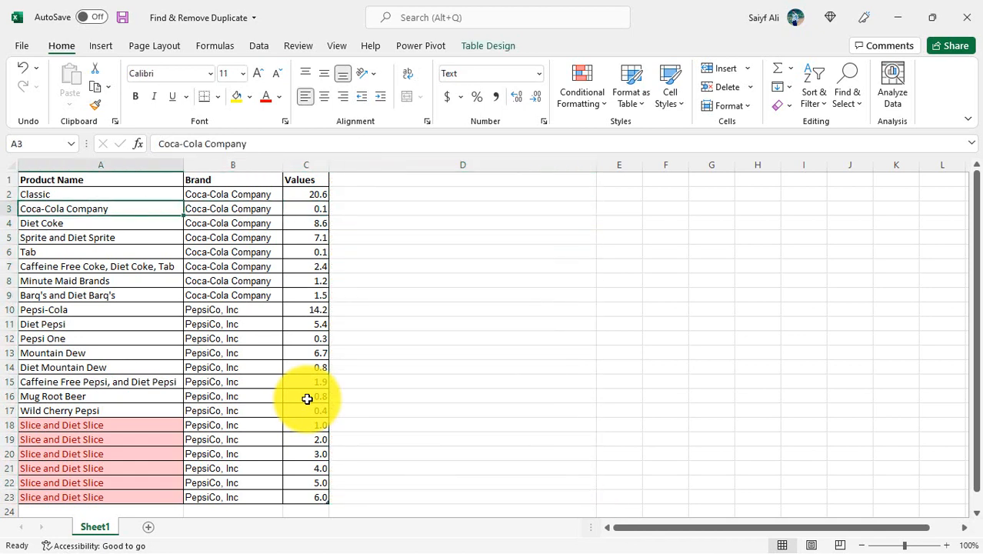
- Copy the whole table A1:C23, including its headers, and paste the copy starting at cell E3
key(Up)
key(Up)
key(ctrl+shift+End)
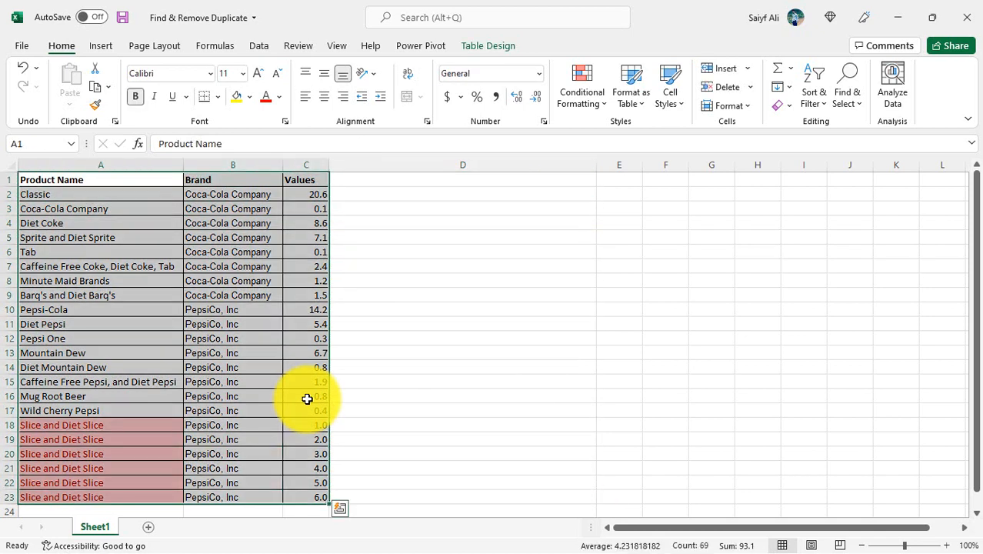
key(ctrl+c)
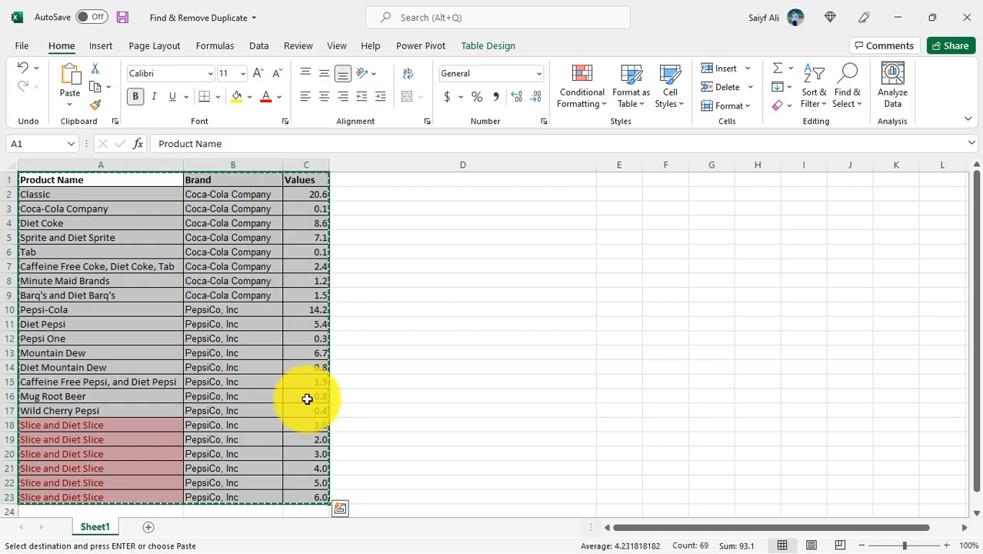
key(Right)
key(Right)
key(Right)
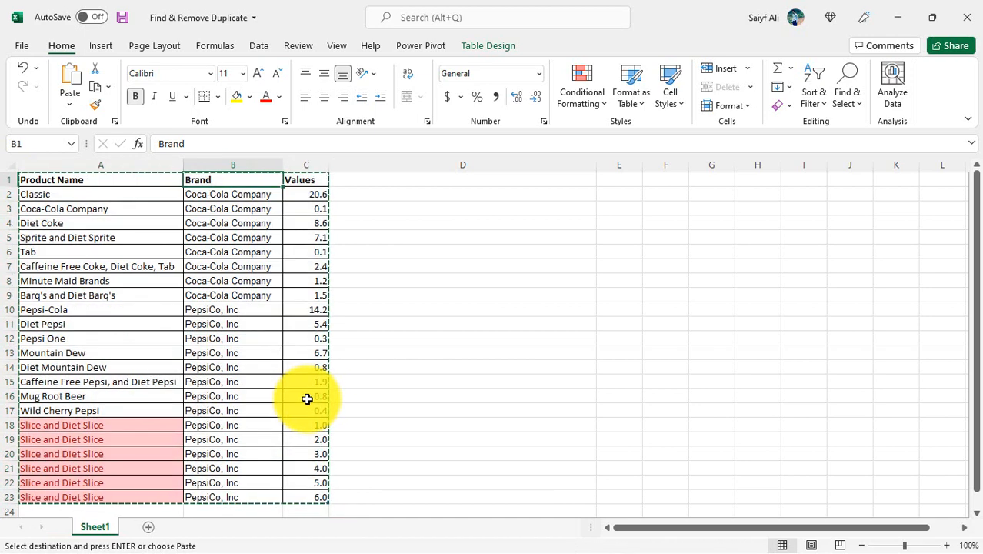
key(Down)
key(Down)
key(Right)
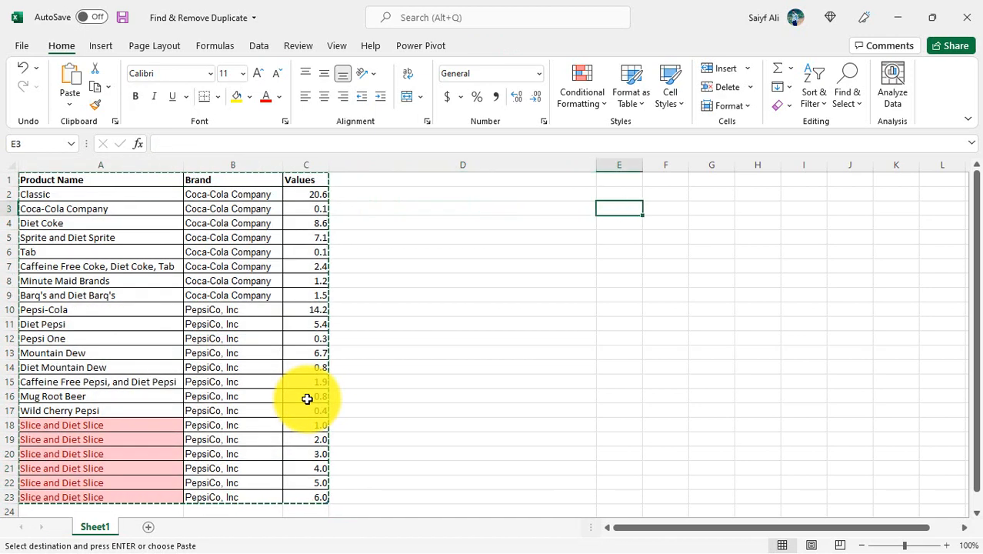
key(ctrl+v)
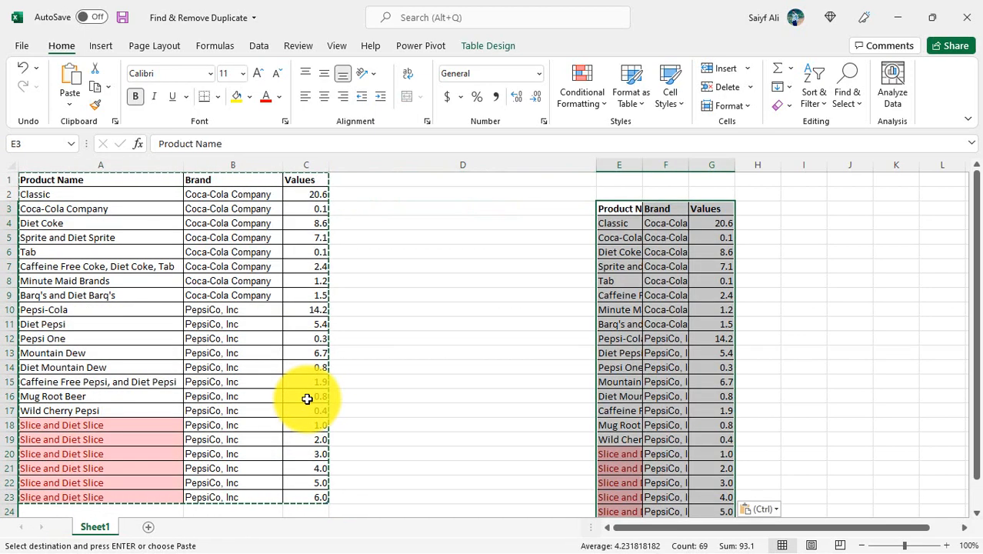
- Auto-fit the widths of columns E to G to the pasted table's contents
key(shift+Up)
key(shift+Up)
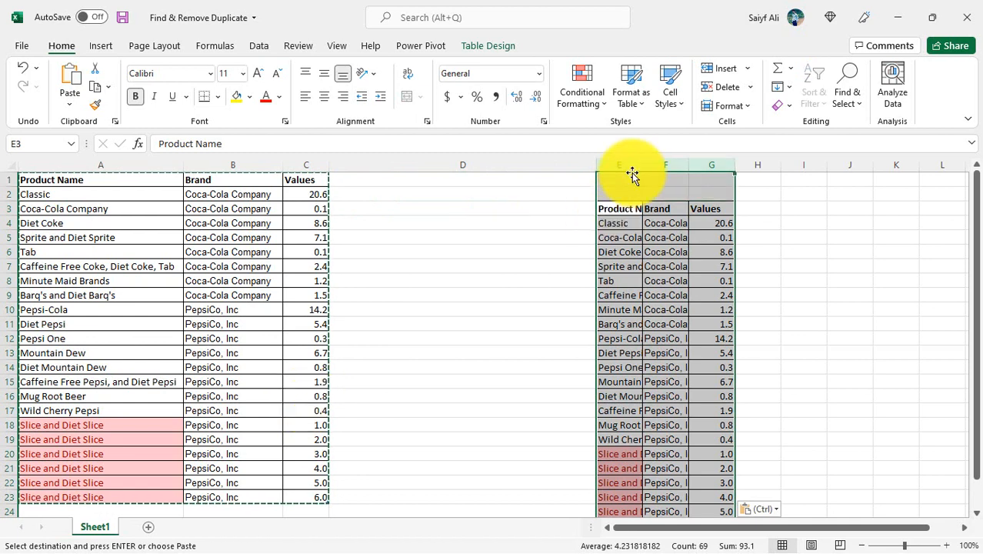
double_click(641, 166)
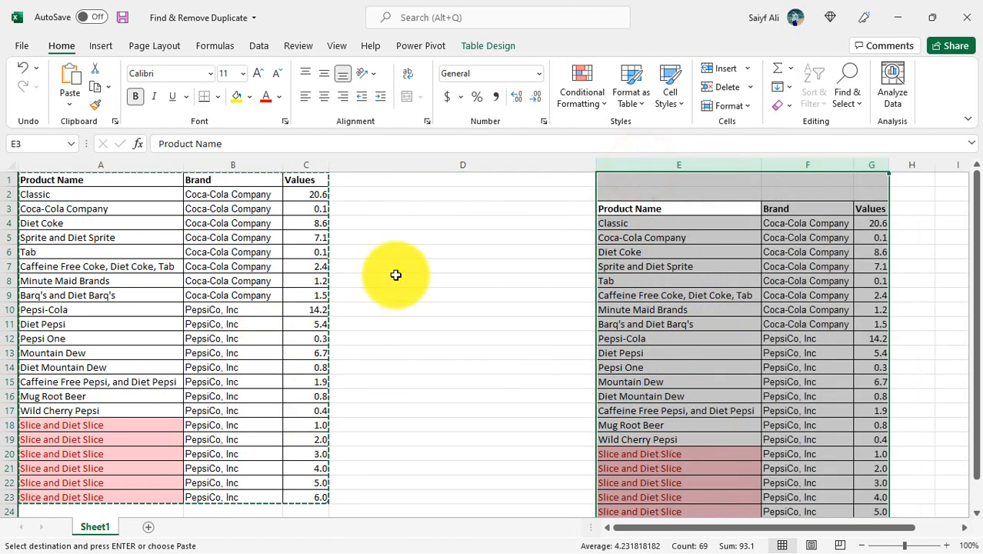
- Run Remove Duplicates on the copied table E3:G25, with headers, comparing Product Name, Brand and Values
click(259, 46)
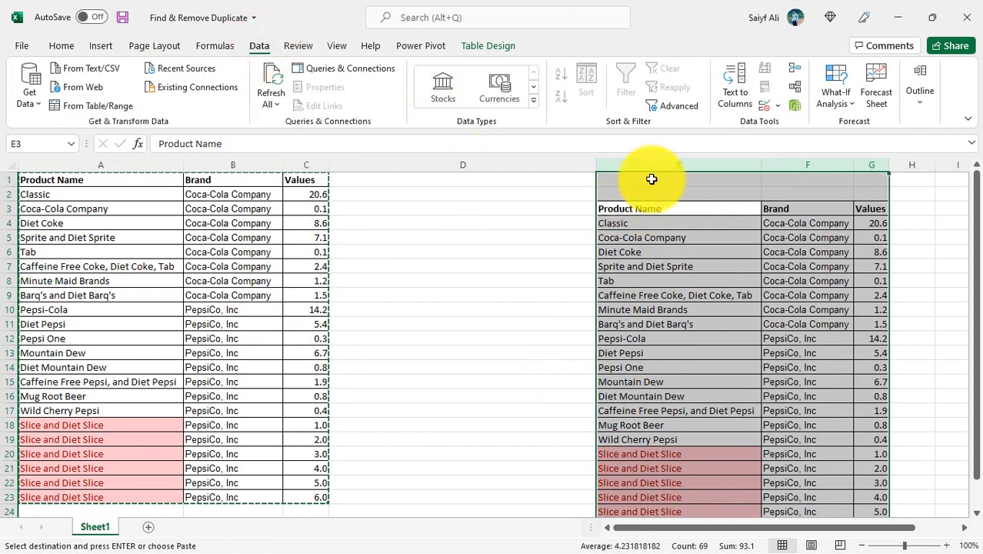
click(698, 311)
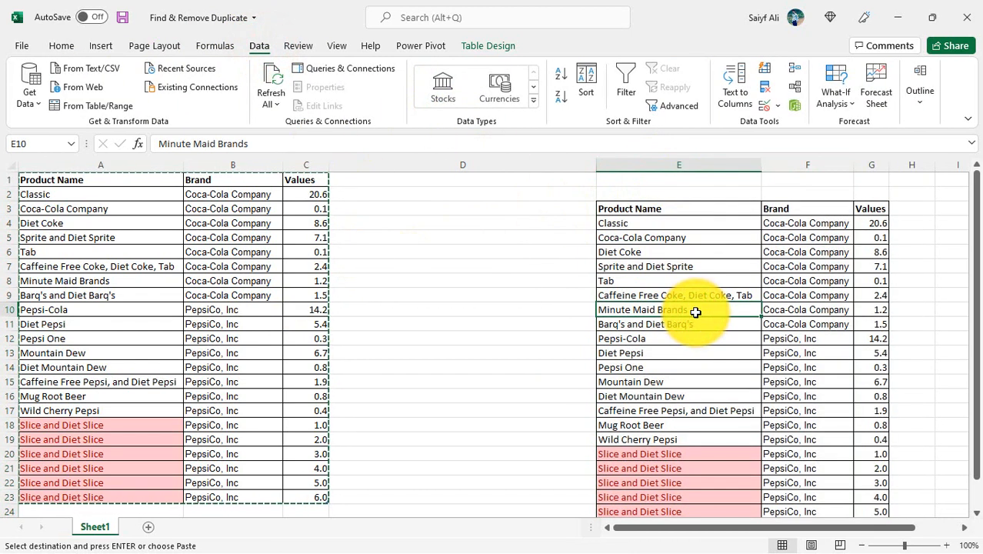
key(ctrl+Up)
key(ctrl+shift+Right)
key(ctrl+shift+Down)
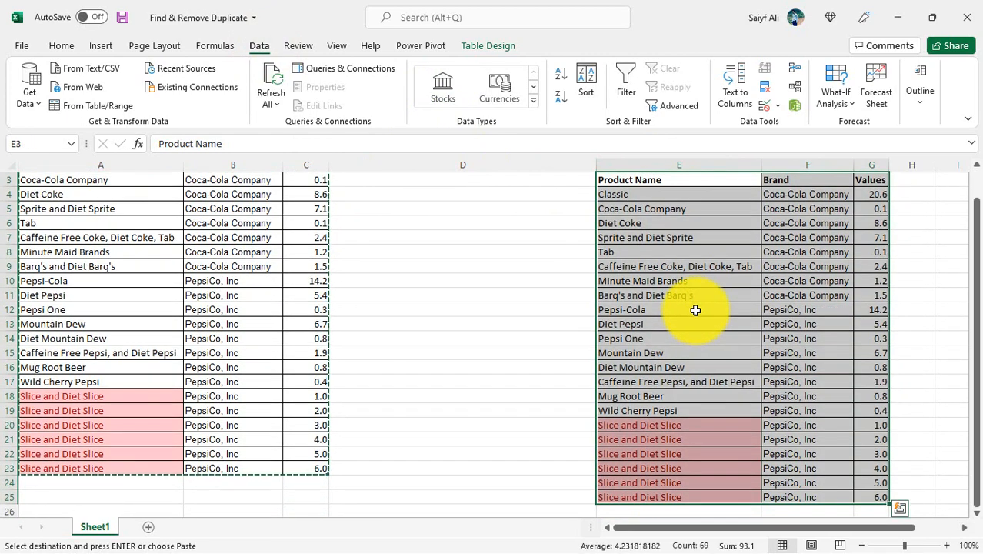
click(766, 91)
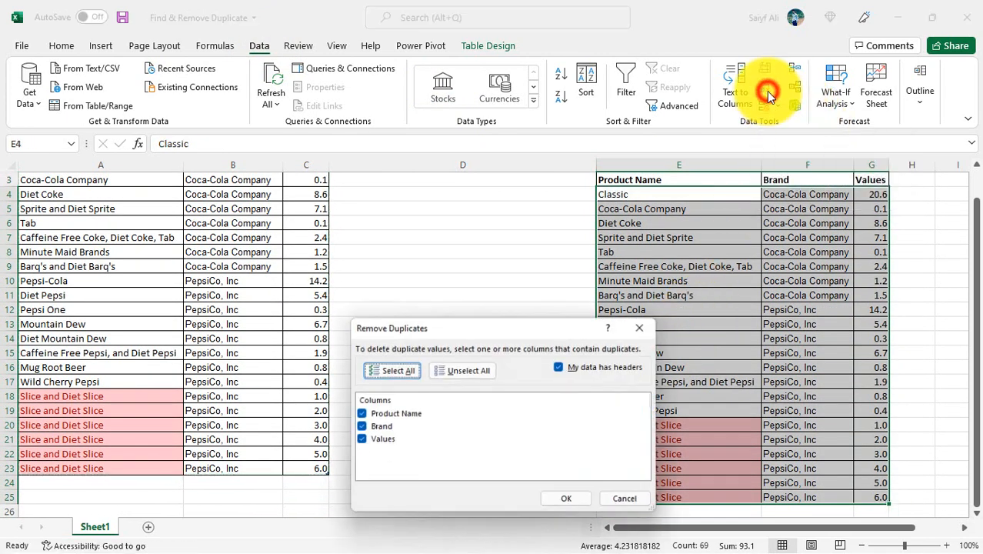
drag(486, 335, 462, 73)
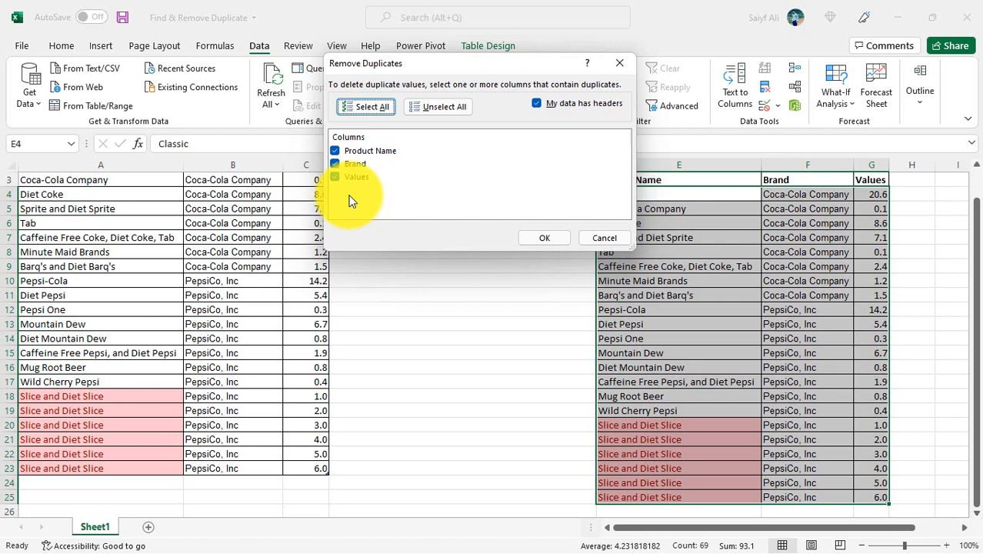
click(545, 239)
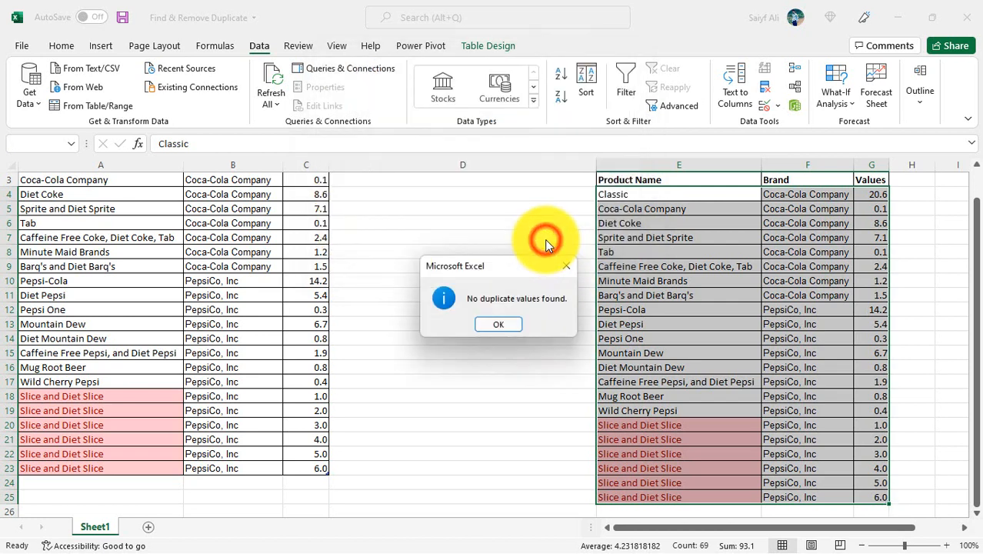
click(512, 326)
- Fill the Values of all Slice and Diet Slice rows in the copied table, G20:G25, with 1 copied from G20
scroll(600, 356, down, 3)
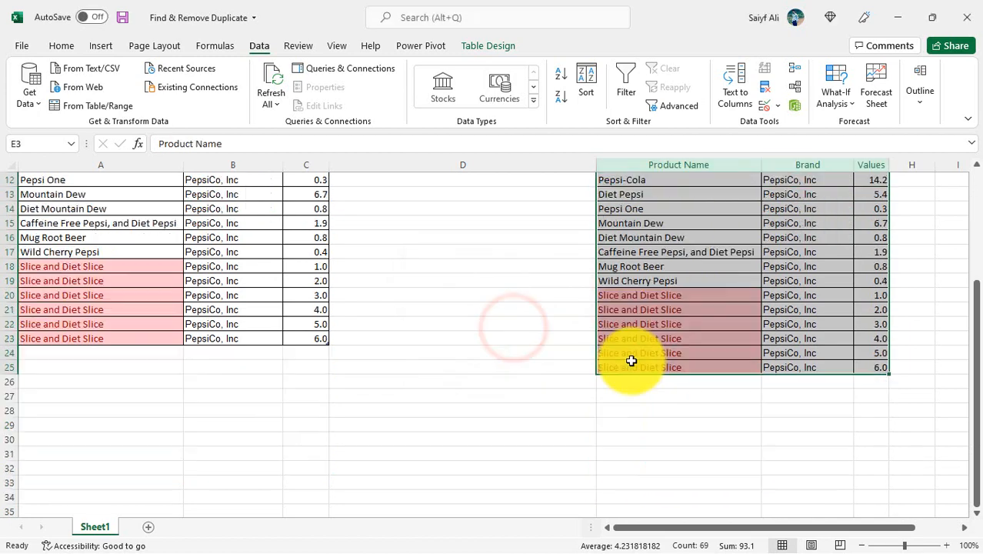
scroll(630, 358, up, 4)
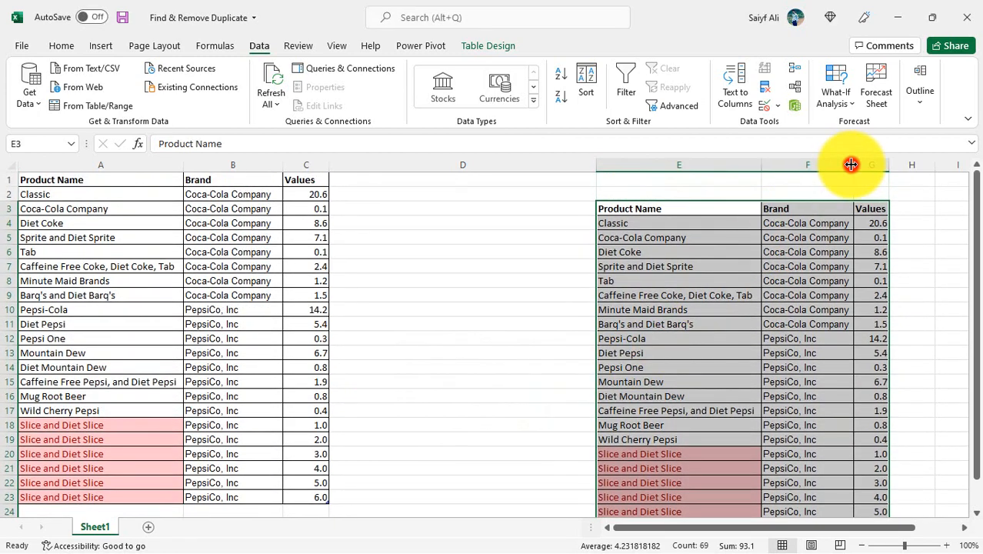
scroll(671, 378, down, 4)
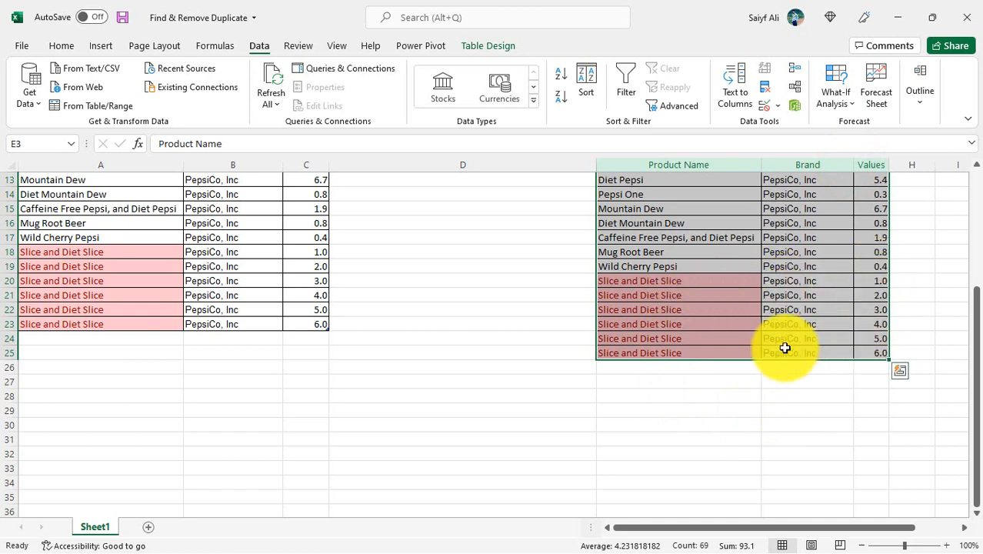
click(846, 297)
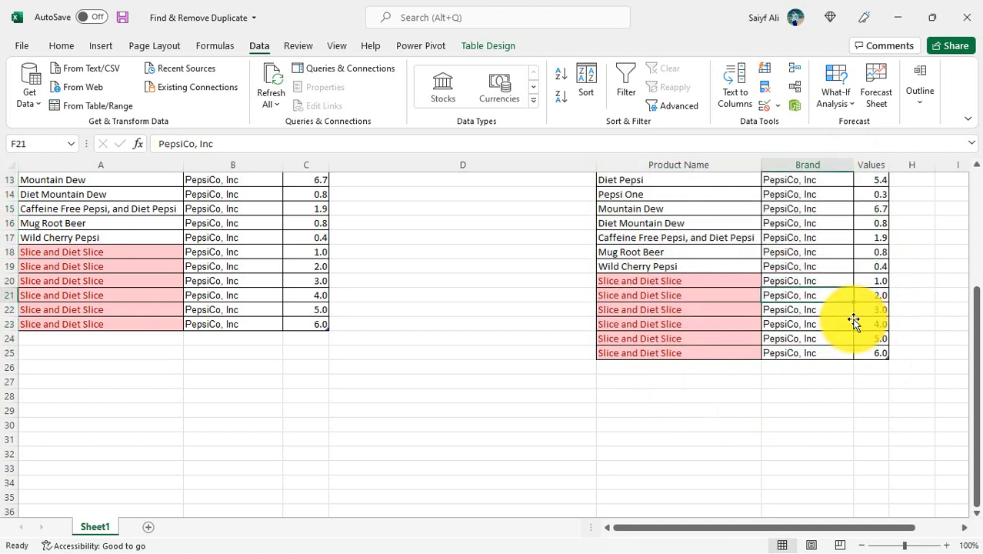
key(Right)
key(Up)
key(ctrl+c)
key(ctrl+shift+Down)
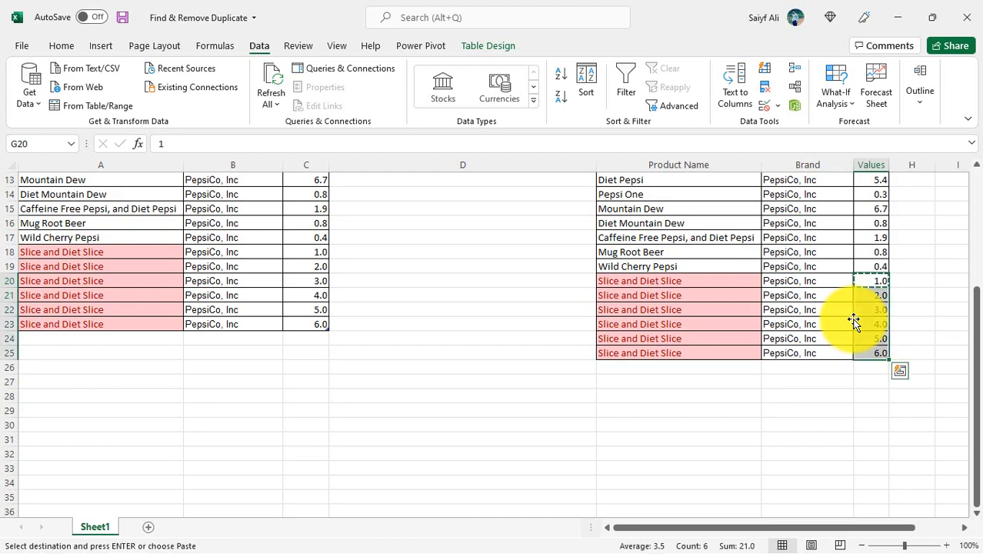
key(Return)
- Remove the duplicate rows from the copied table E3:G25, treating the first row as headers and comparing Product Name, Brand and Values
key(Up)
key(ctrl+Up)
key(Left)
key(Left)
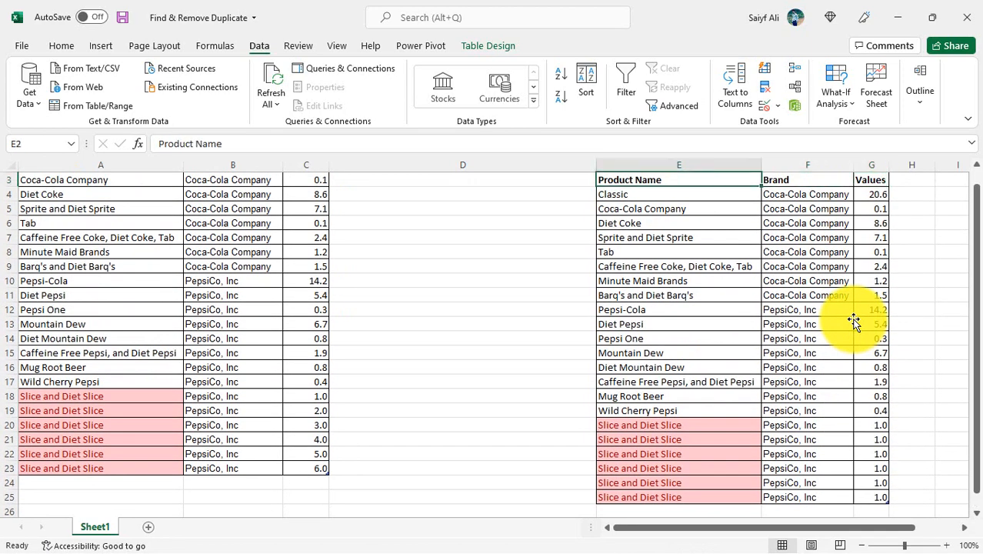
key(Up)
key(Down)
key(ctrl+shift+Right)
key(ctrl+shift+Down)
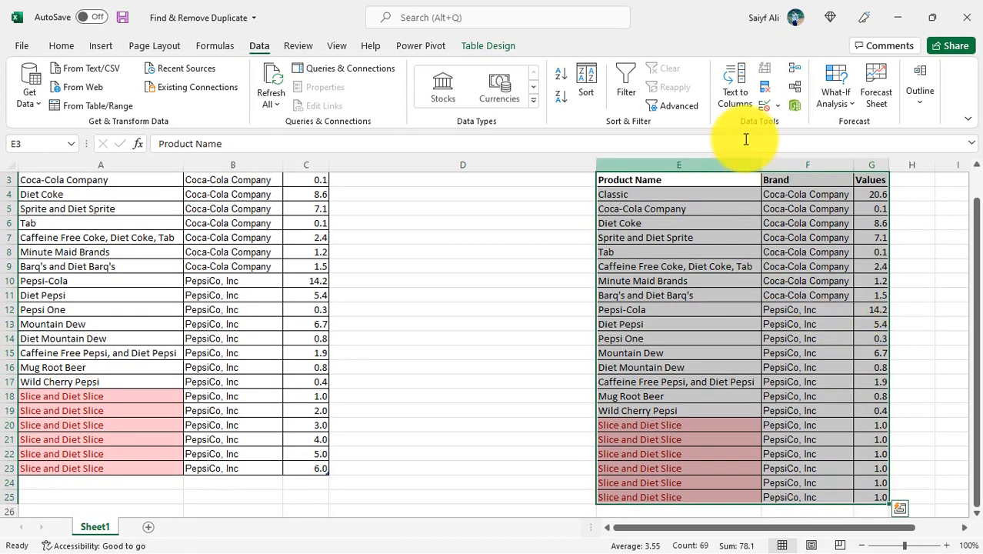
click(767, 87)
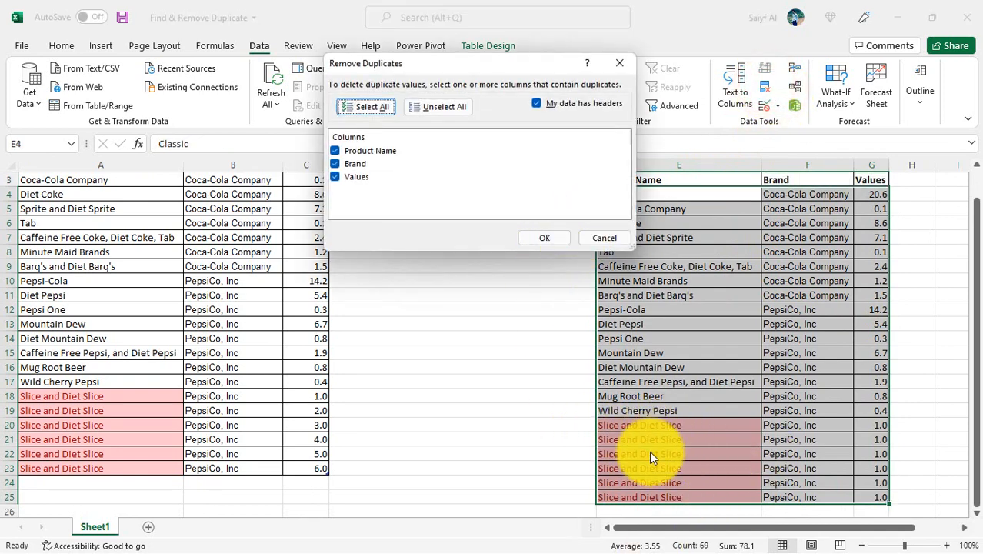
click(546, 239)
click(496, 326)
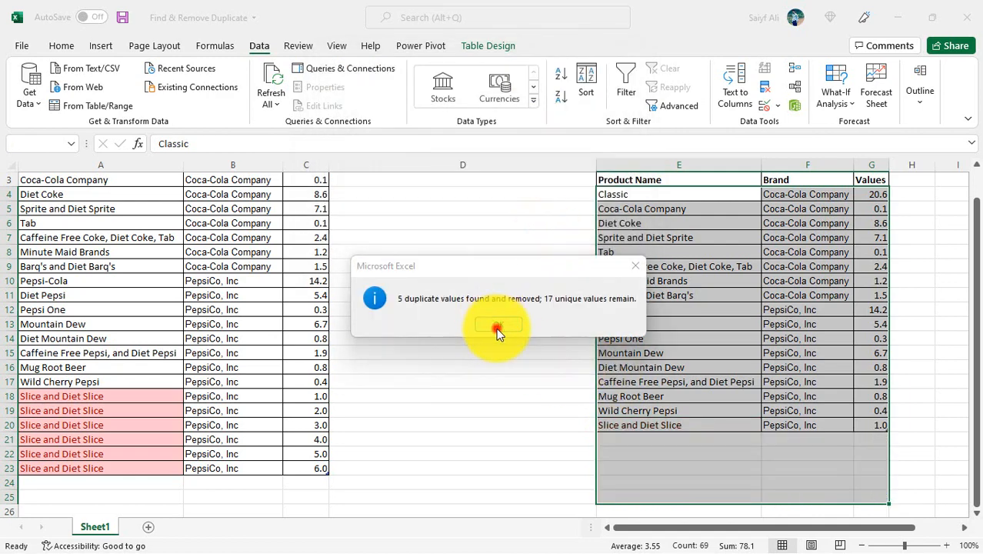
- Move the deduplicated table E3:G20, including its headers, up one row so that it starts at cell E2
scroll(763, 407, up, 1)
click(683, 361)
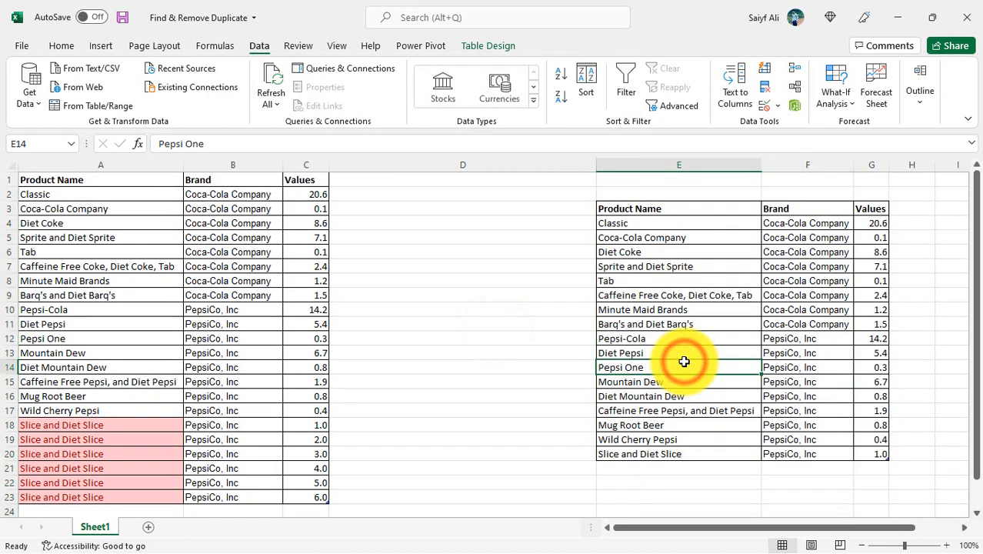
key(ctrl+Up)
key(ctrl+shift+Right)
key(ctrl+shift+Down)
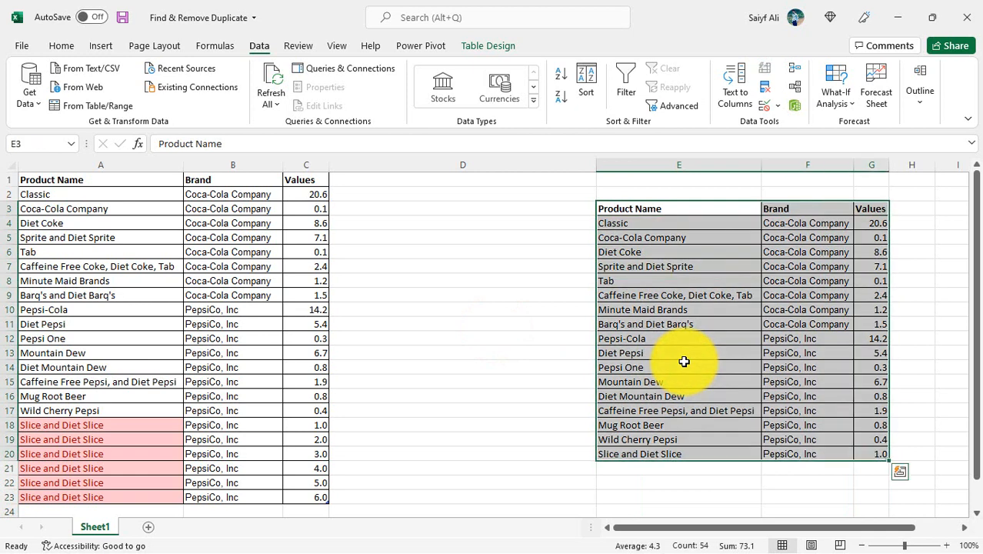
key(ctrl+c)
key(Up)
key(Left)
key(Right)
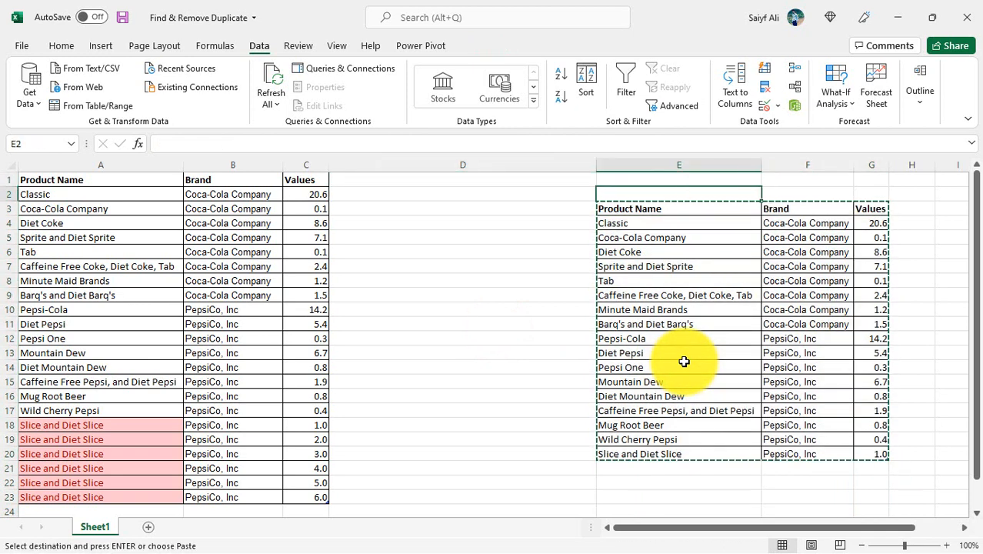
key(Return)
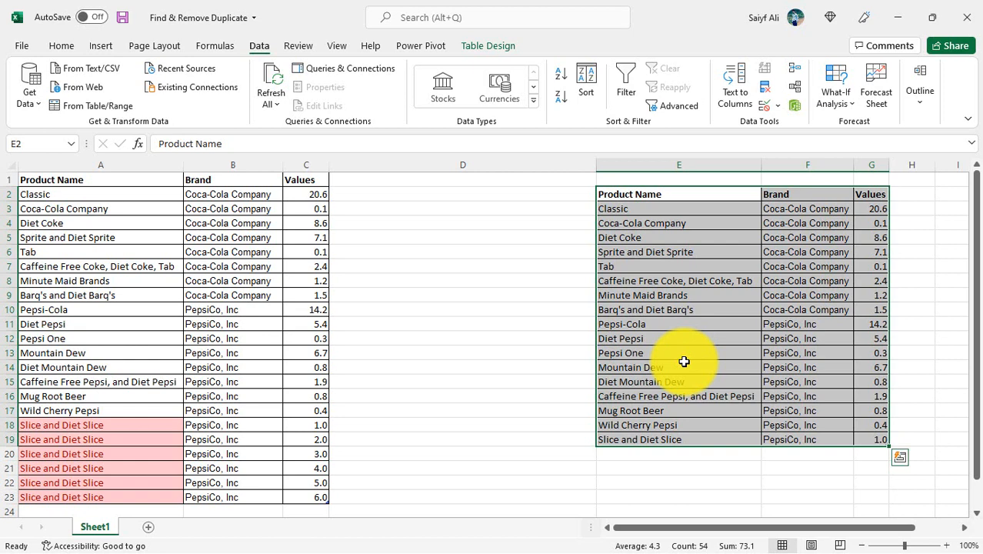
- Set the width of the empty column D between the two tables to 2
key(Up)
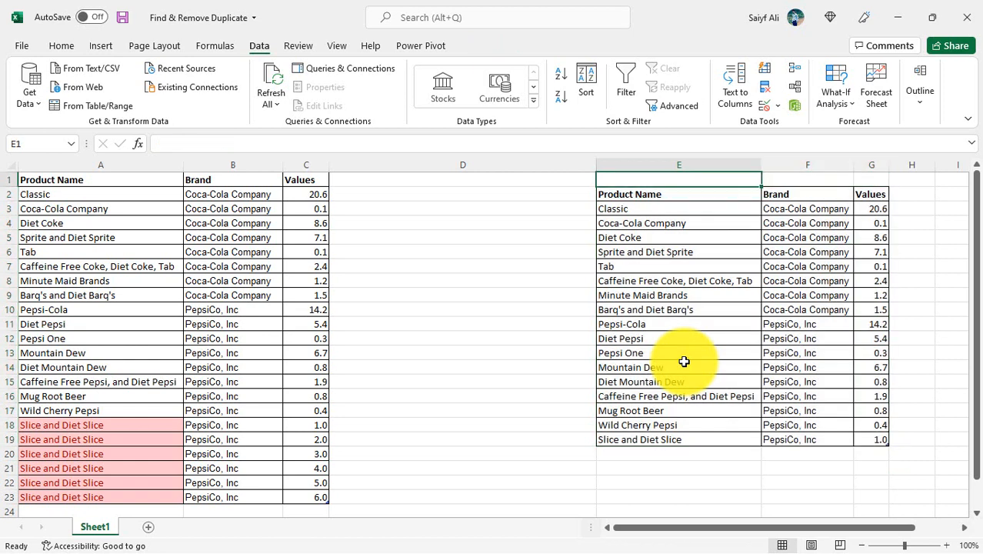
key(Left)
key(ctrl+space)
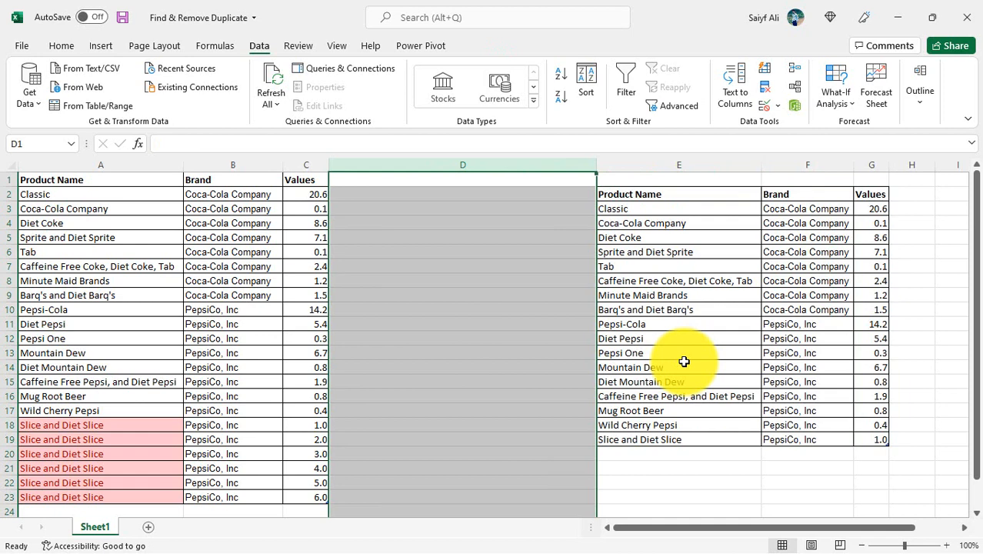
right_click(474, 216)
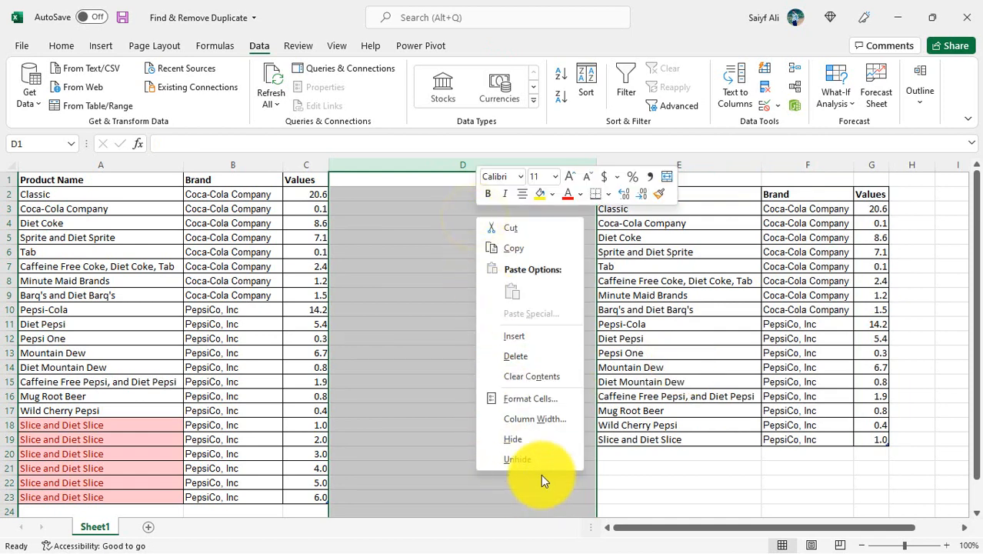
click(531, 420)
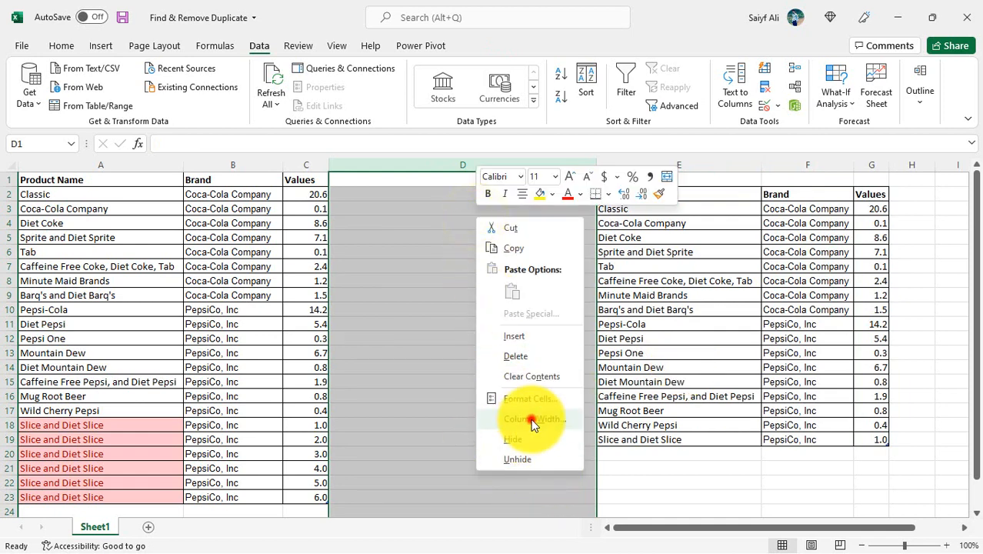
text(2)
key(Return)
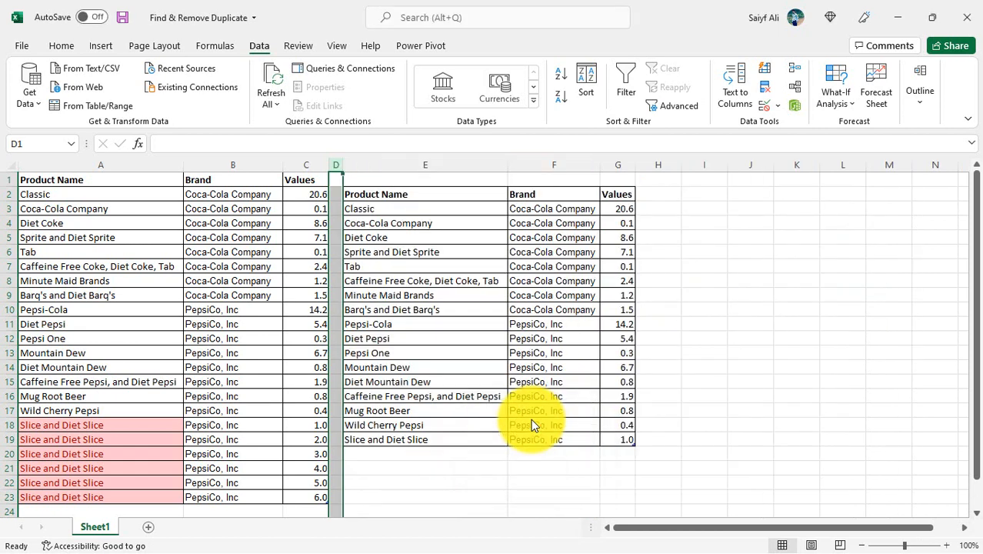
- Enter the formula =UNIQUE(SalesData) in cell I2 to list the distinct rows of the original table
key(Right)
key(Right)
key(Right)
key(Down)
key(Down)
key(Up)
key(Up)
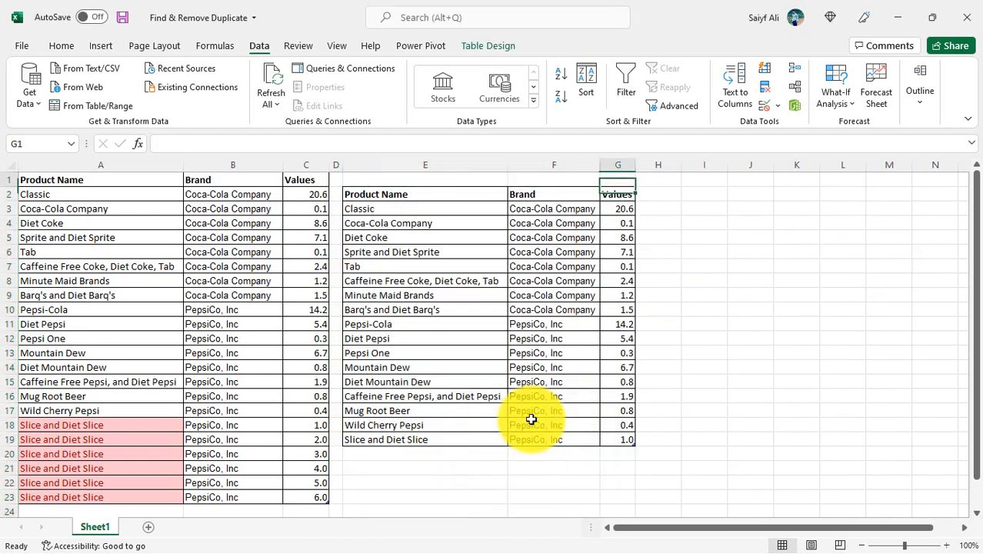
key(Right)
key(Right)
key(Down)
key(Up)
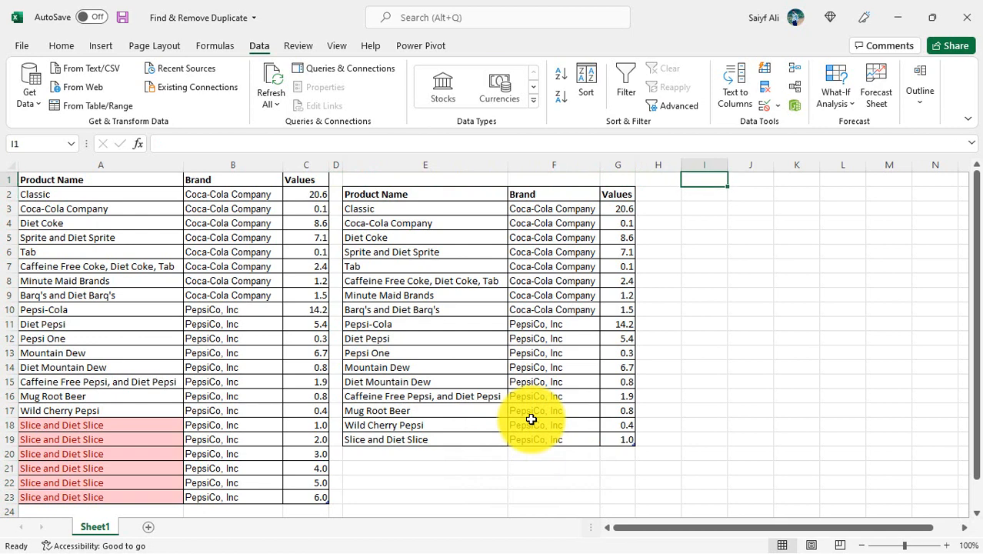
key(Down)
text(=uni)
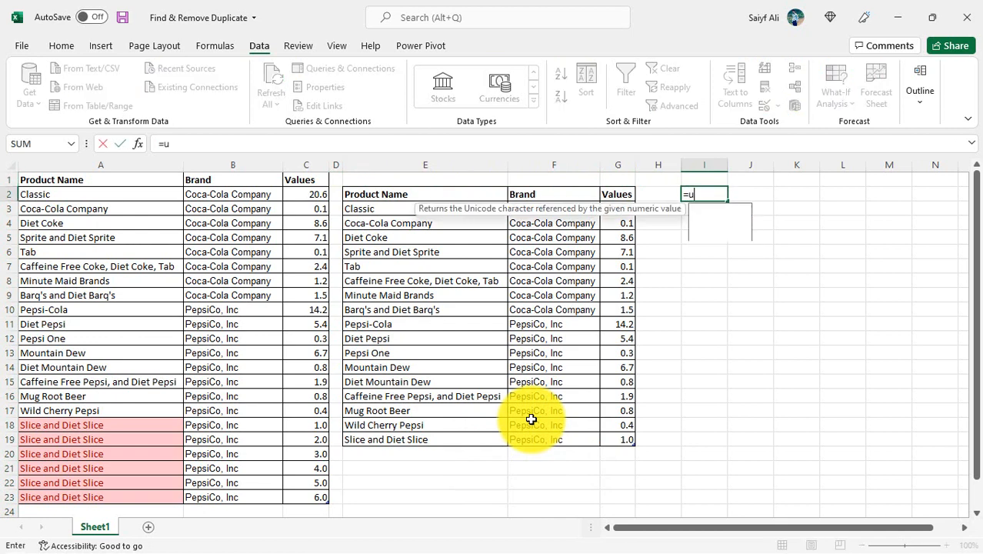
key(Down)
key(Down)
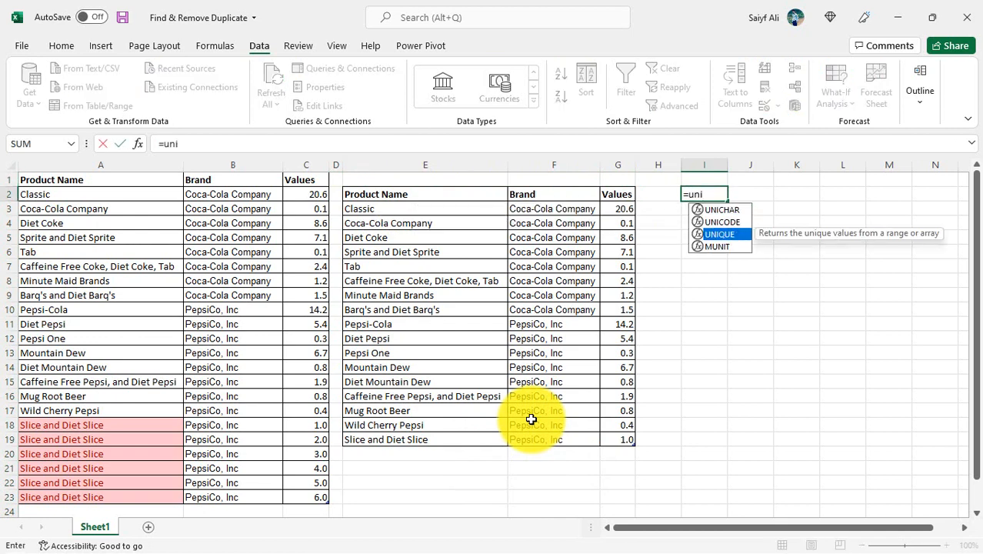
key(Tab)
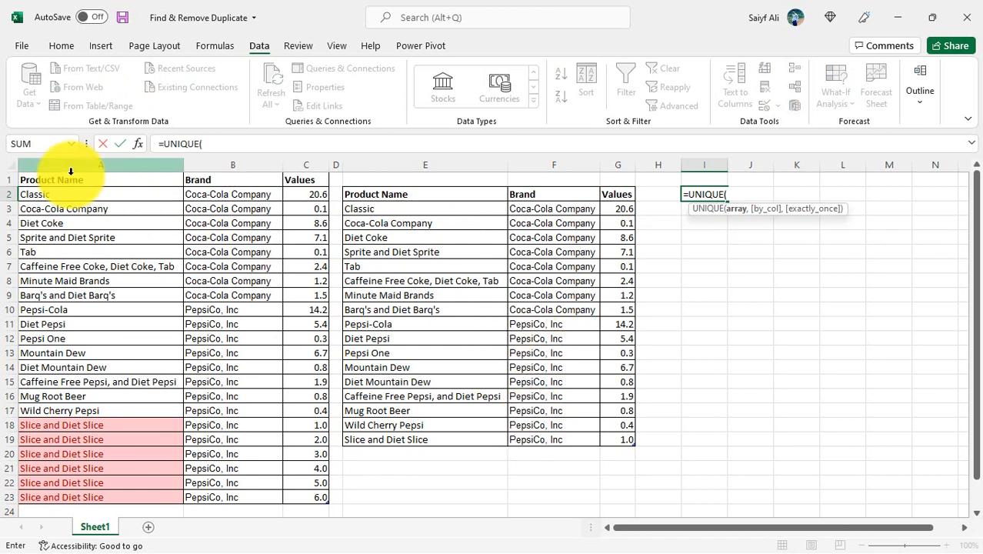
click(17, 170)
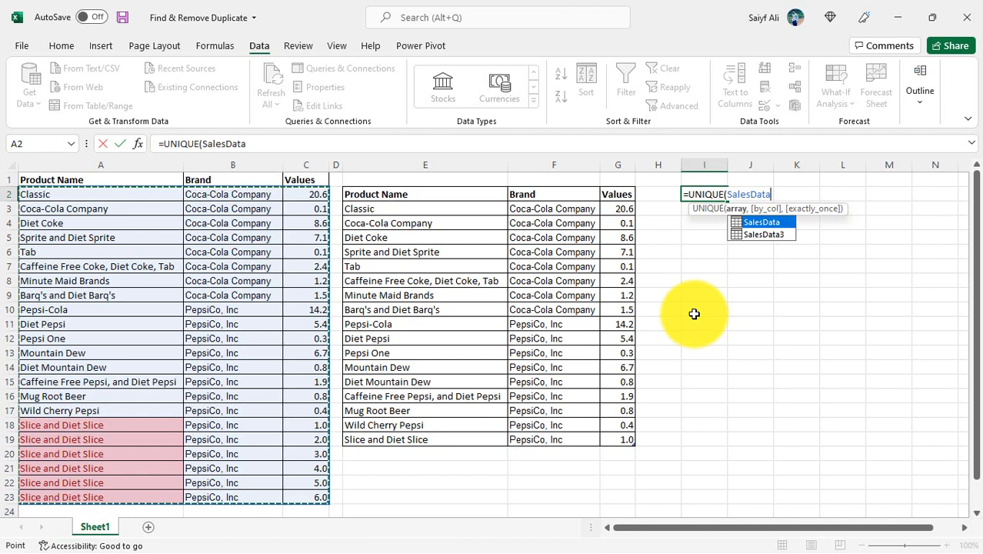
key(Return)
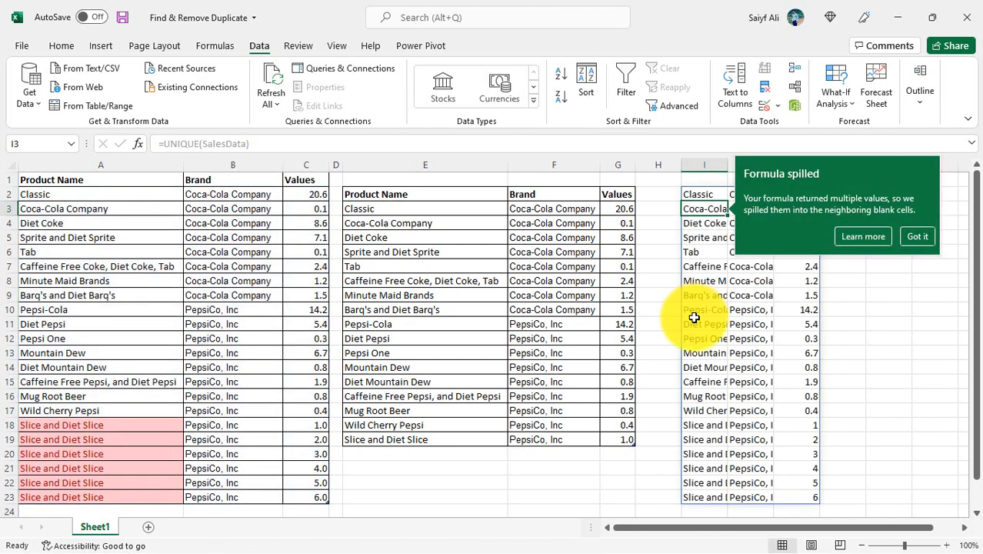
click(918, 236)
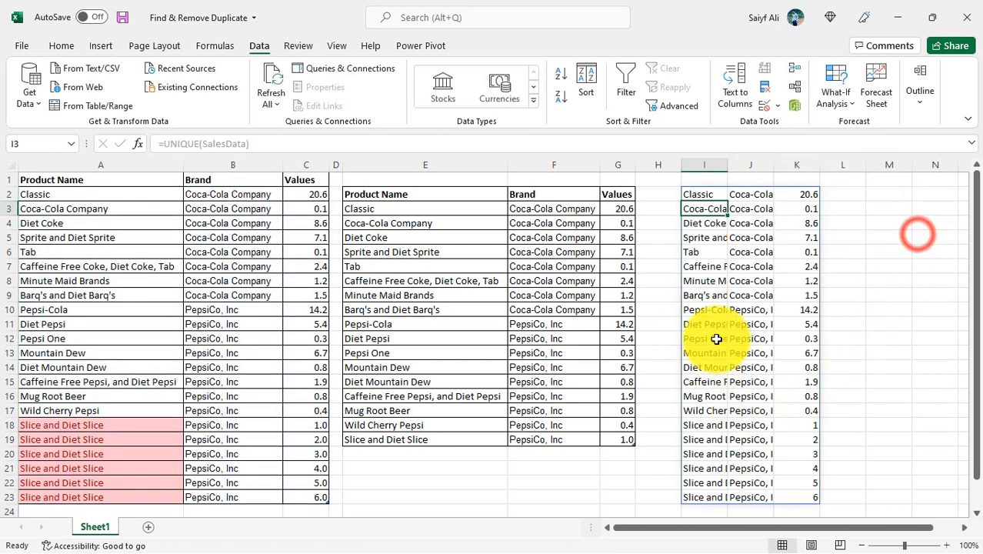
- Auto-fit the widths of columns I and J to the spilled product names and brands
double_click(728, 162)
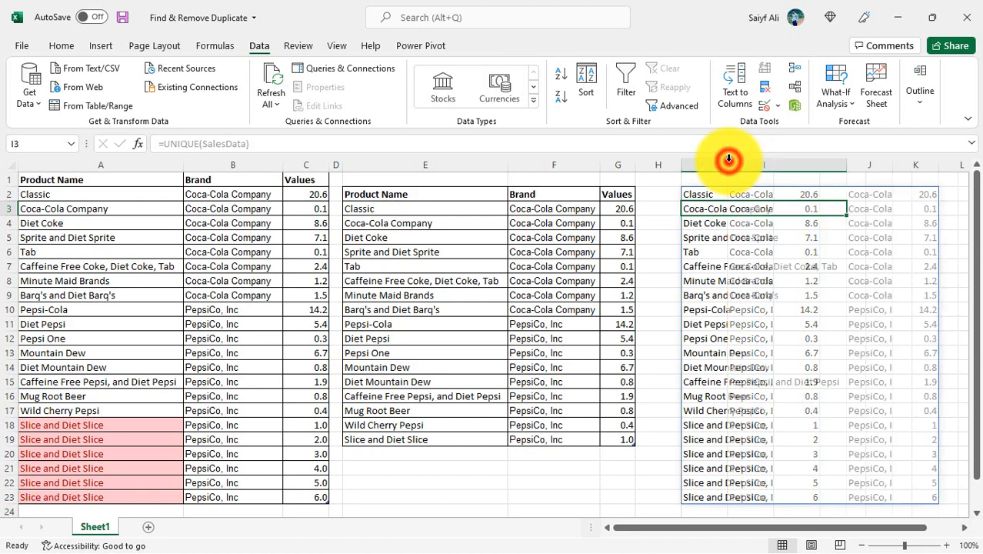
double_click(891, 164)
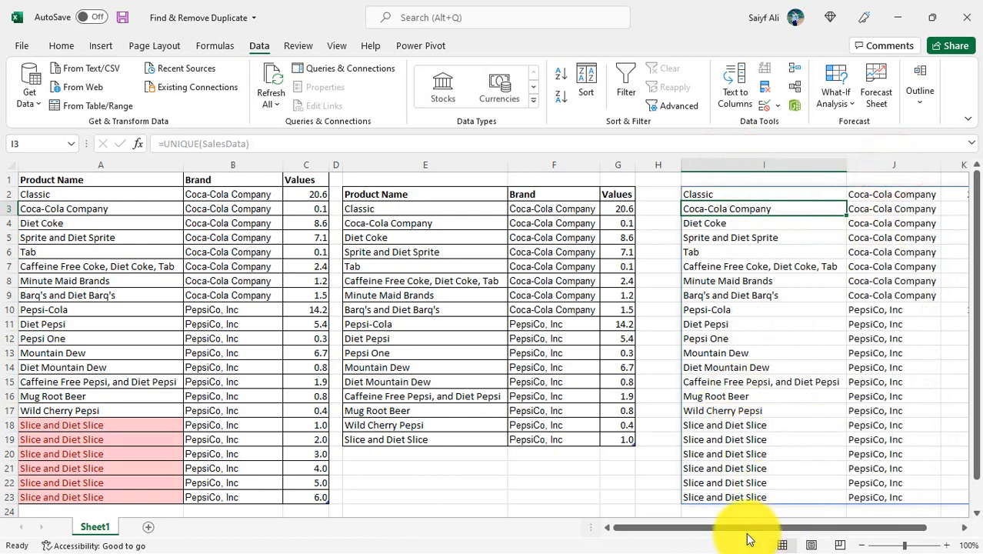
drag(736, 529, 784, 530)
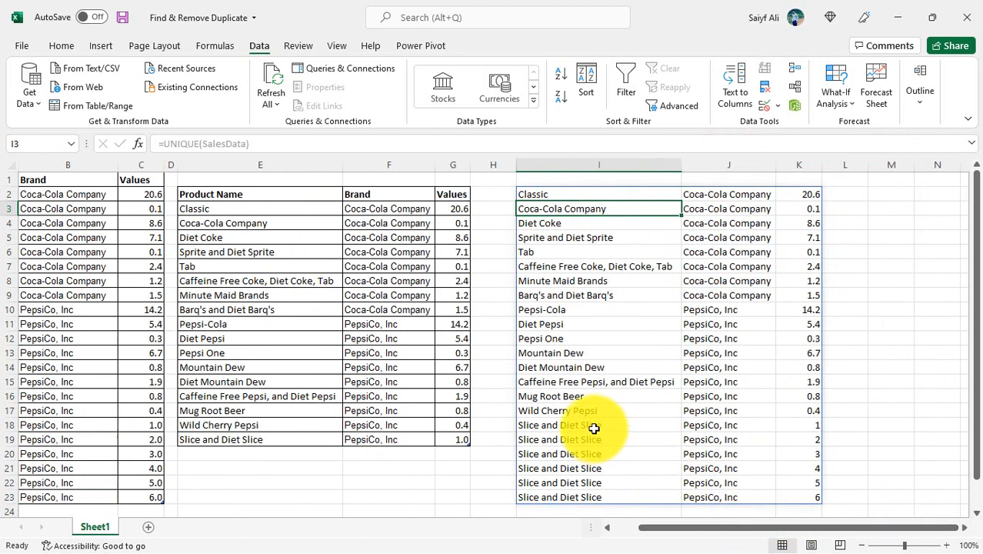
- Set the value in C20 of the original table to 4, matching the Slice and Diet Slice row below it
drag(590, 424, 593, 496)
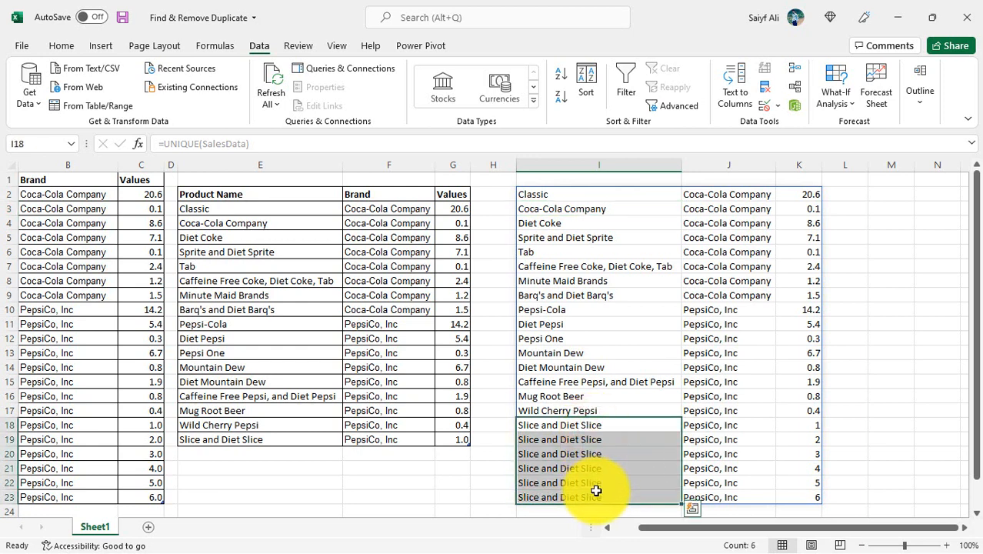
drag(669, 531, 665, 528)
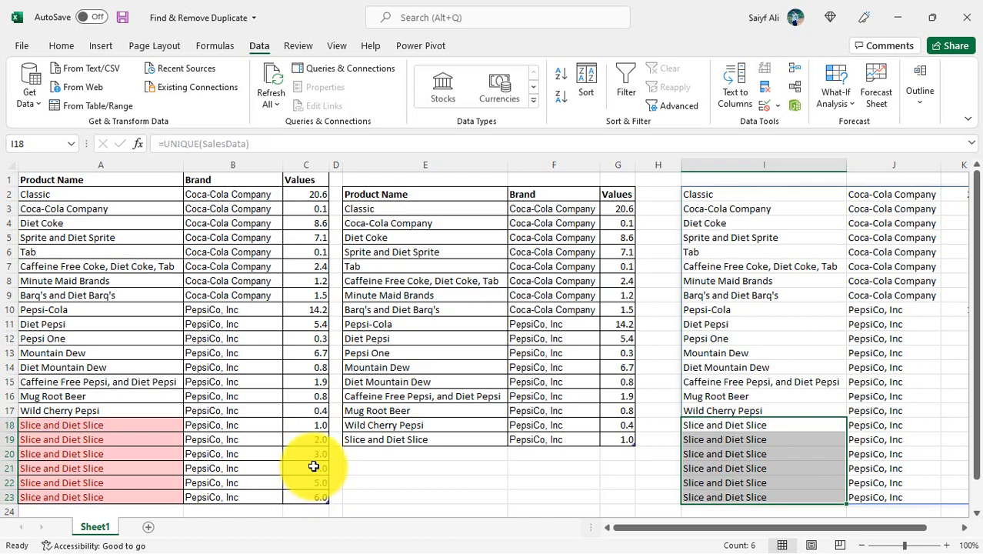
scroll(316, 469, down, 1)
drag(638, 531, 654, 530)
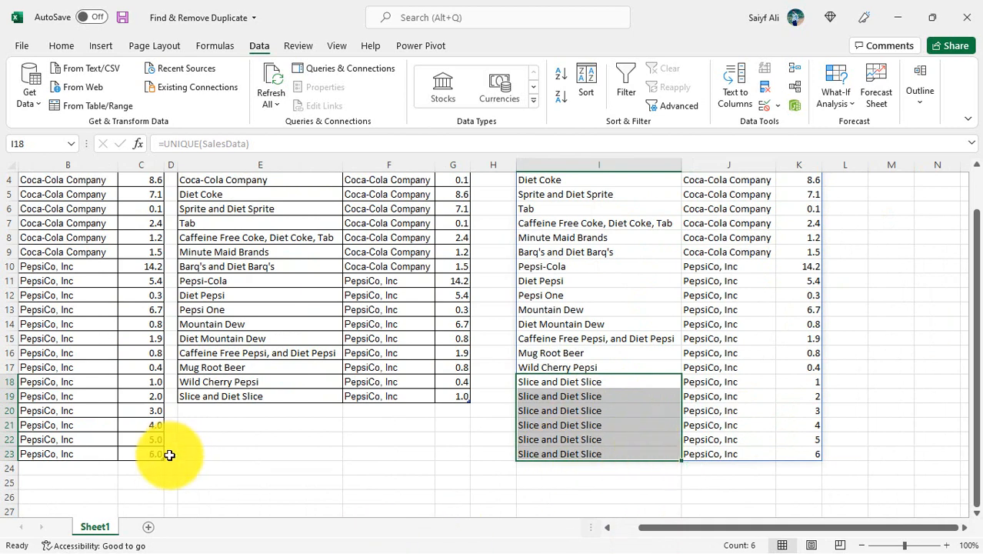
click(149, 412)
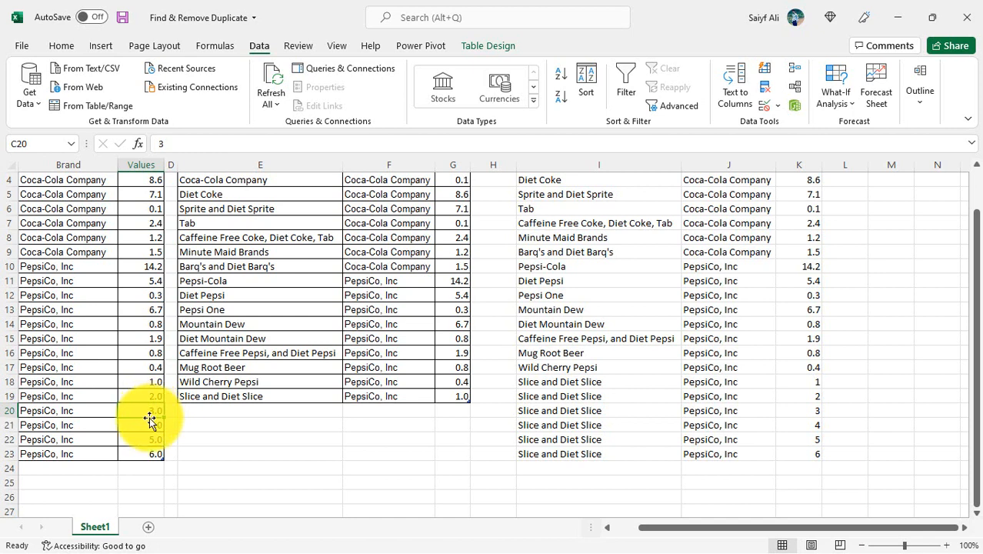
text(4)
key(Return)
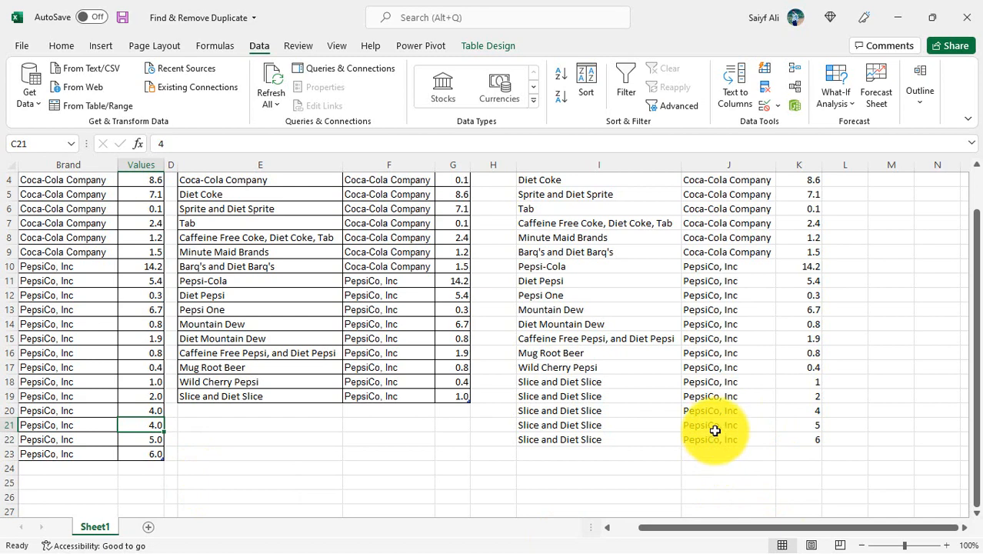
- Compare the Slice and Diet Slice rows of the original table with the rows spilled by the UNIQUE formula from I2
scroll(714, 431, up, 1)
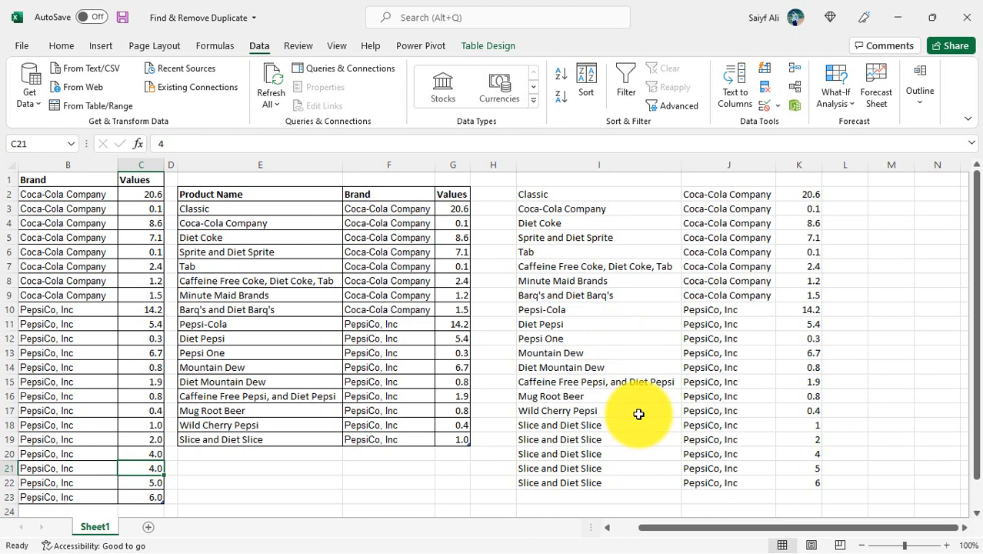
key(Up)
key(Up)
key(Left)
key(Left)
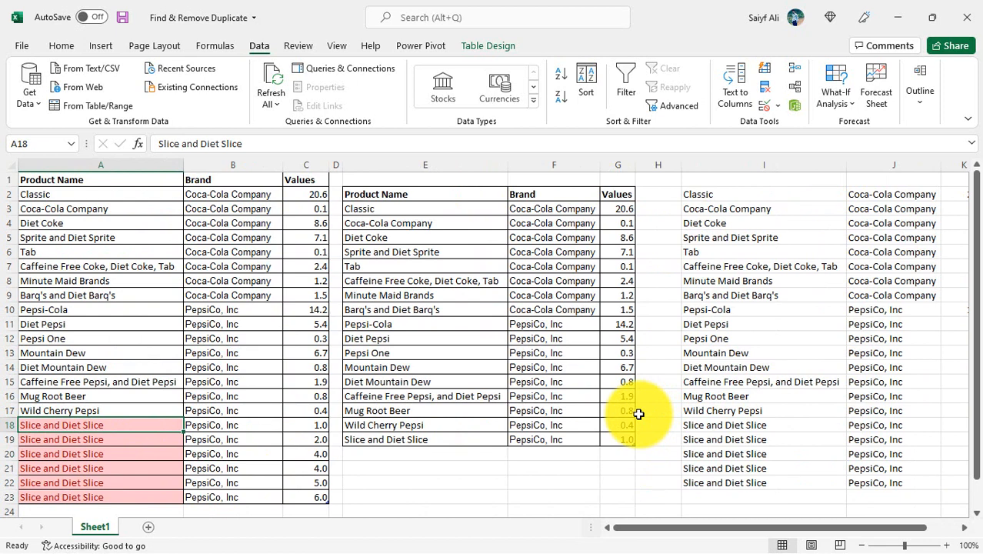
key(Right)
key(Right)
key(Right)
key(Right)
key(Right)
key(Right)
key(Right)
key(Right)
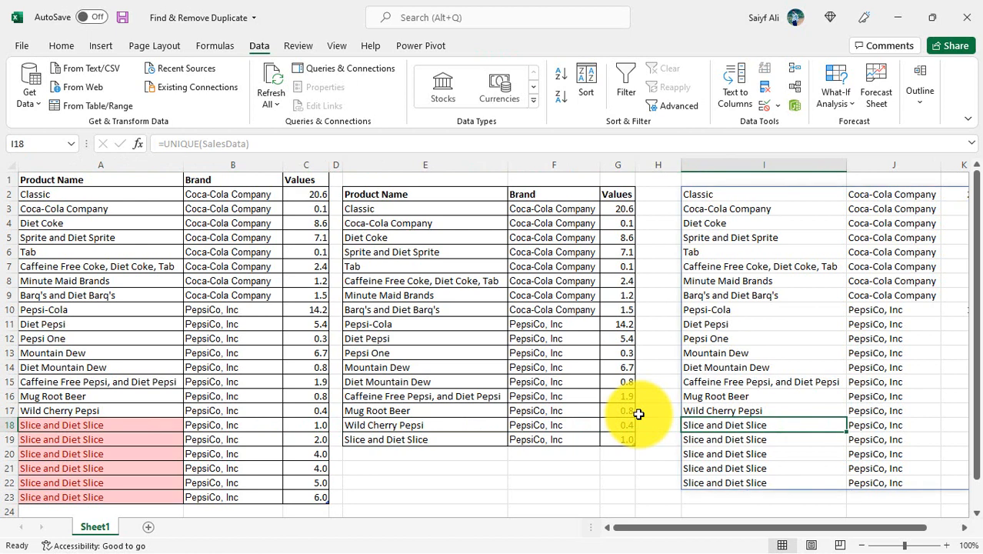
key(ctrl+Up)
key(Down)
key(Down)
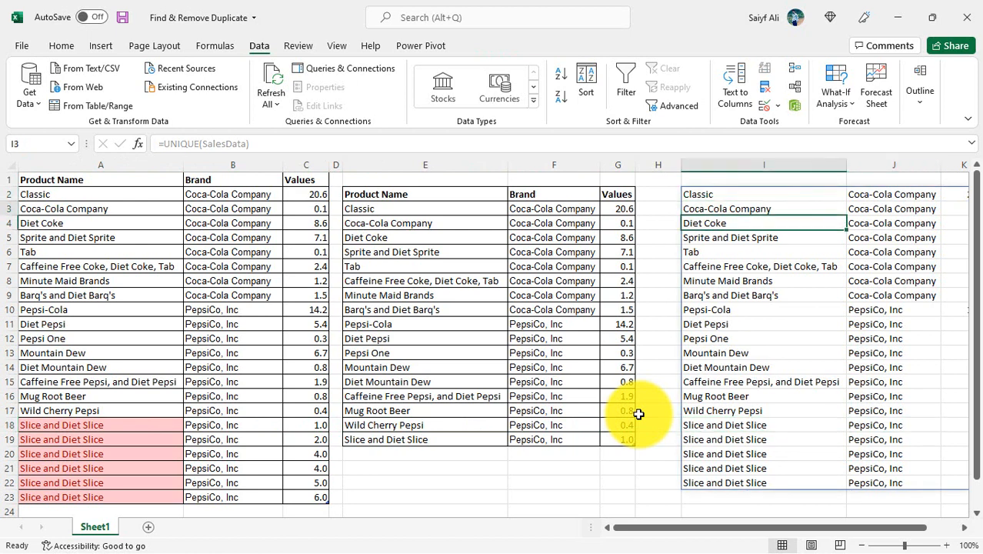
key(Up)
key(Up)
key(Left)
key(Left)
key(Left)
key(Left)
key(Left)
key(Left)
key(Left)
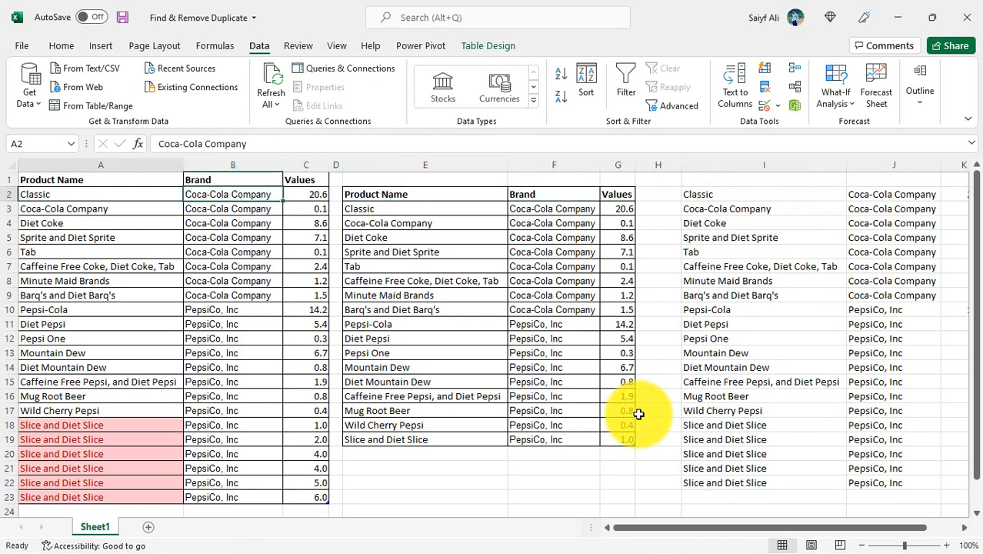
key(Left)
key(ctrl+Down)
key(Down)
key(Up)
key(Up)
key(Up)
- Copy the Wild Cherry Pepsi row A17:C17 and paste it into row 24, directly below the original table
key(Up)
key(Up)
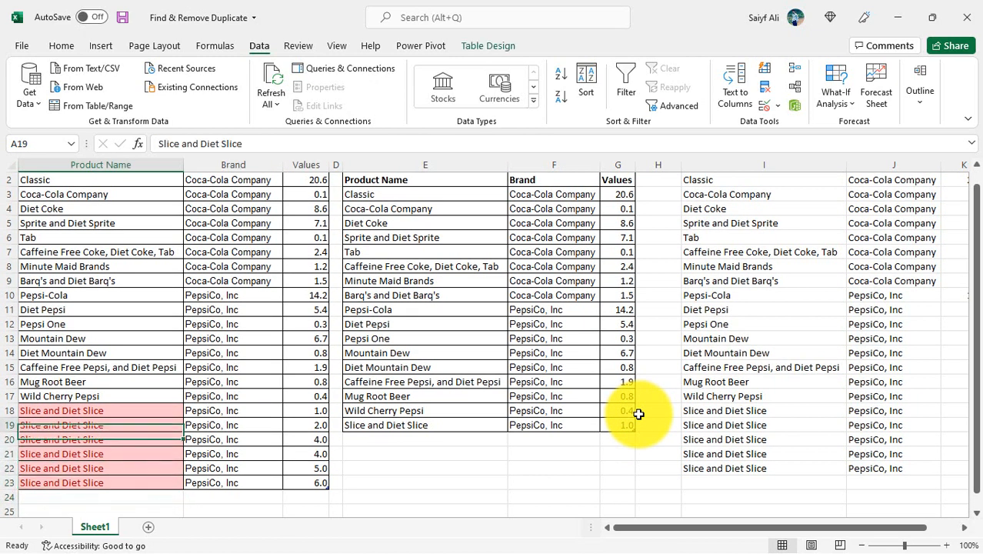
key(Up)
key(Up)
key(Up)
key(Down)
key(shift+Right)
key(shift+Right)
key(ctrl+c)
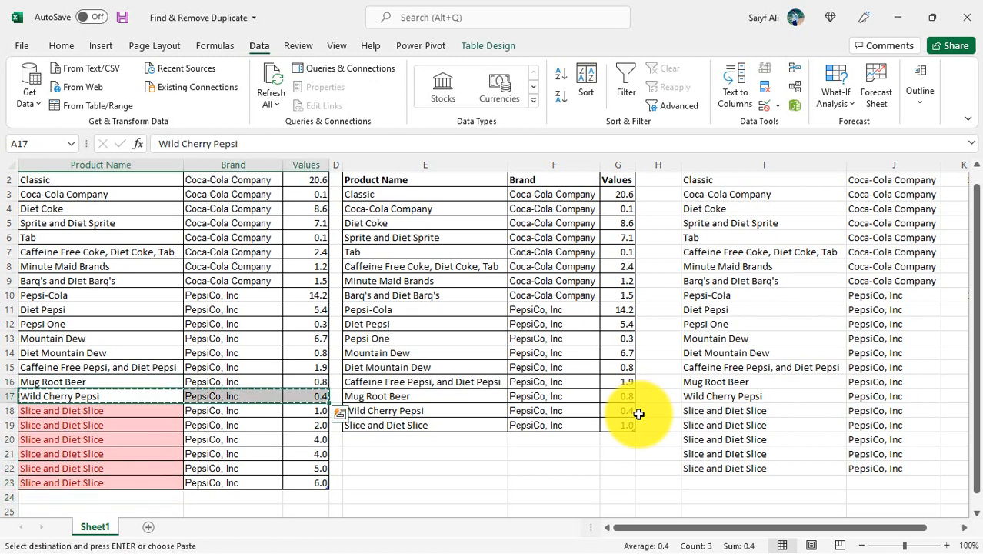
key(Down)
key(Down)
key(Down)
key(Down)
key(Down)
key(Down)
key(Down)
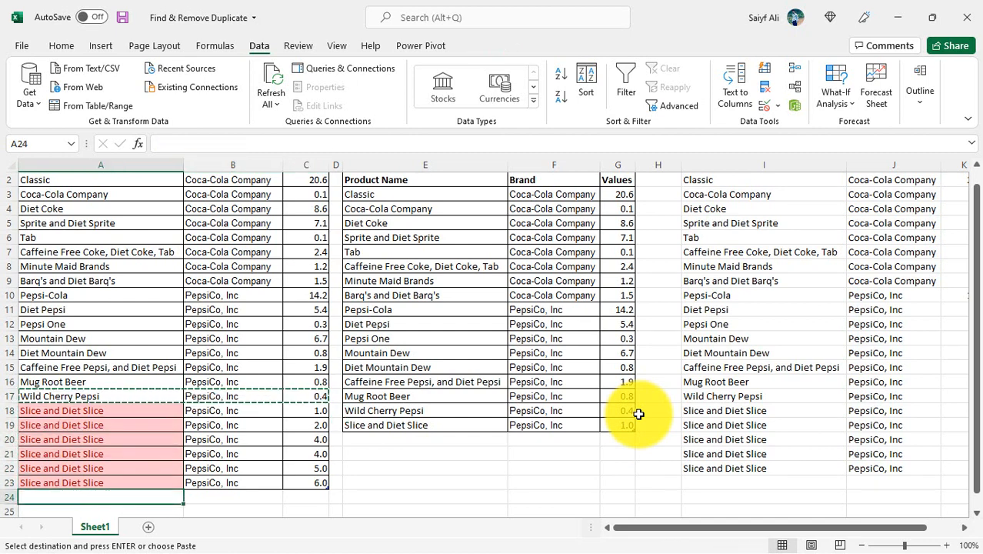
key(ctrl+v)
- Compare the pasted Wild Cherry Pepsi row with its source in row 17 and with the list spilled by UNIQUE
key(Right)
key(Left)
key(Up)
key(Up)
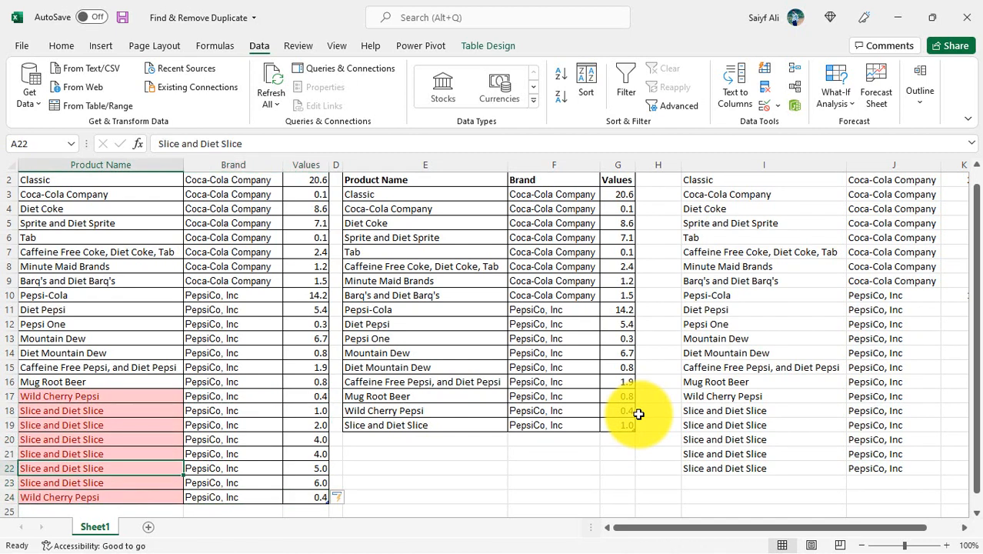
key(Up)
key(Up)
key(Up)
key(Up)
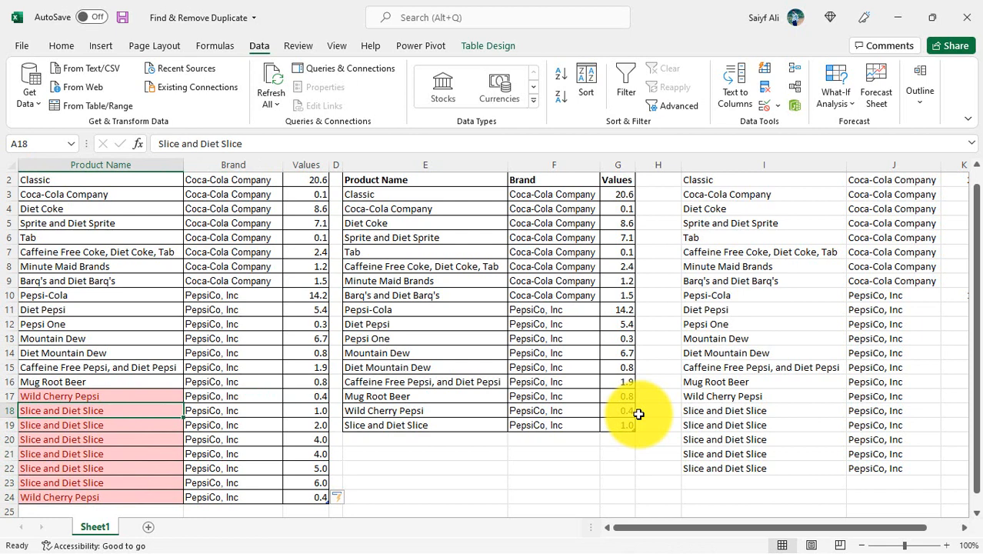
key(Up)
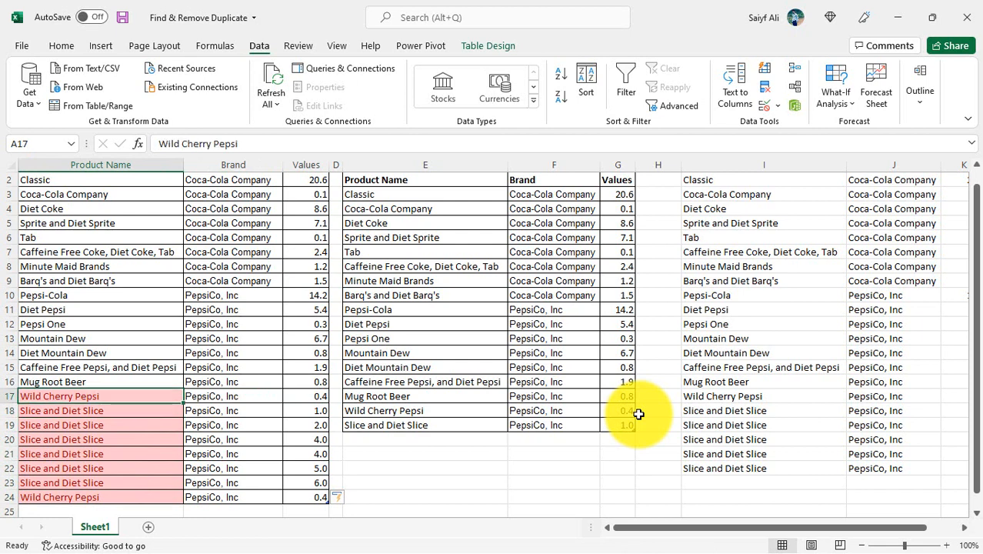
- Set the value of the pasted Wild Cherry Pepsi row in C24 to 5
key(ctrl+Down)
key(Right)
key(Right)
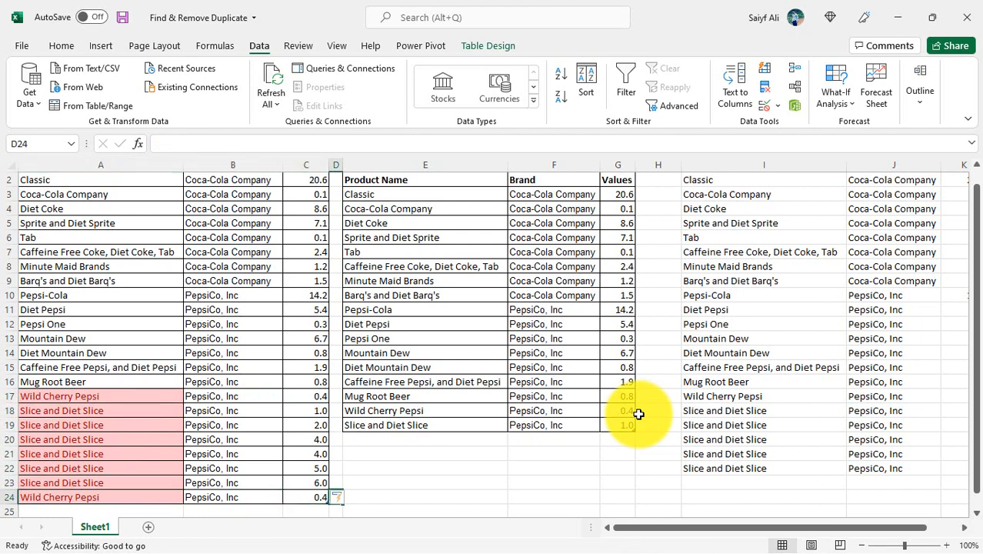
scroll(638, 413, down, 1)
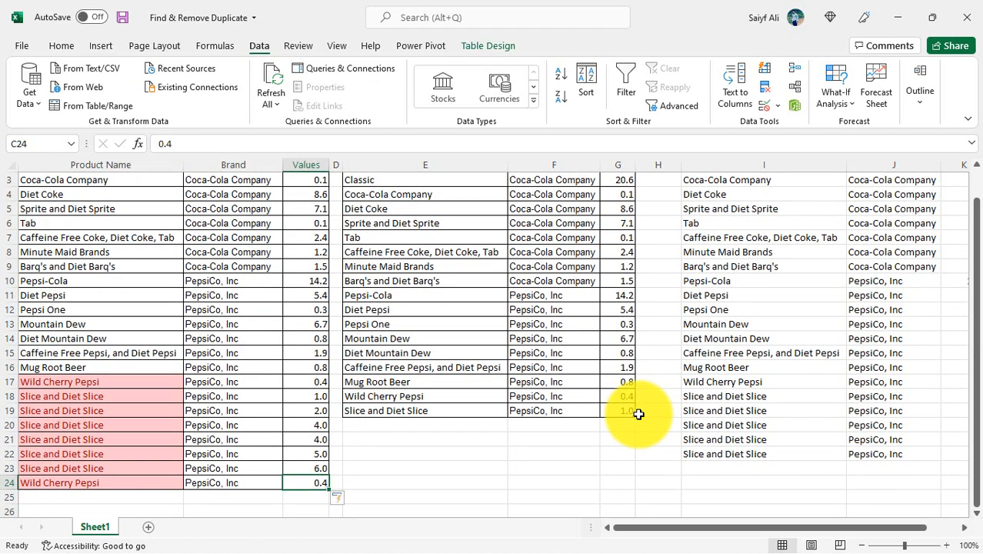
text(5)
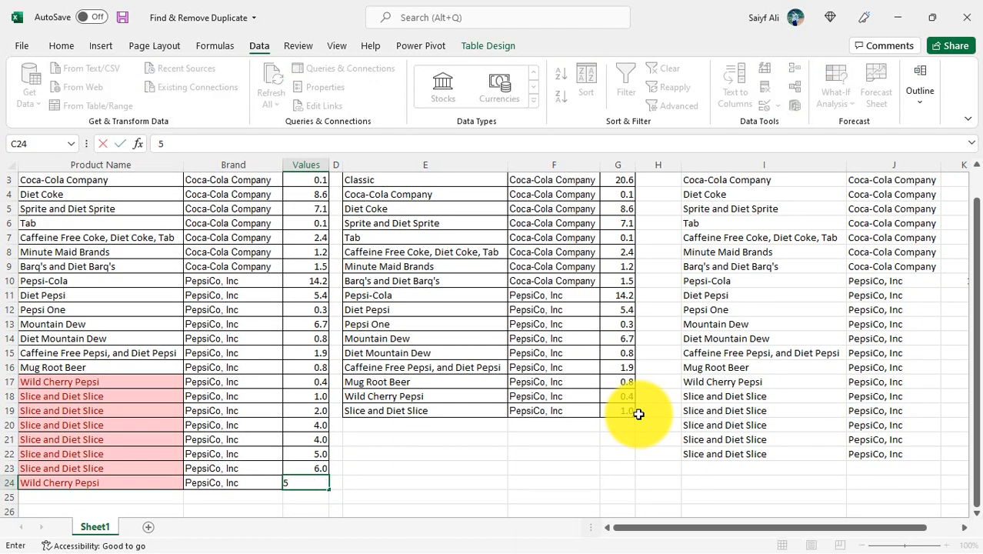
key(Return)
- Examine the last spilled row of the UNIQUE list at I23 against the source table
key(Right)
key(Right)
key(Right)
key(Right)
key(Right)
key(Right)
key(Up)
key(Up)
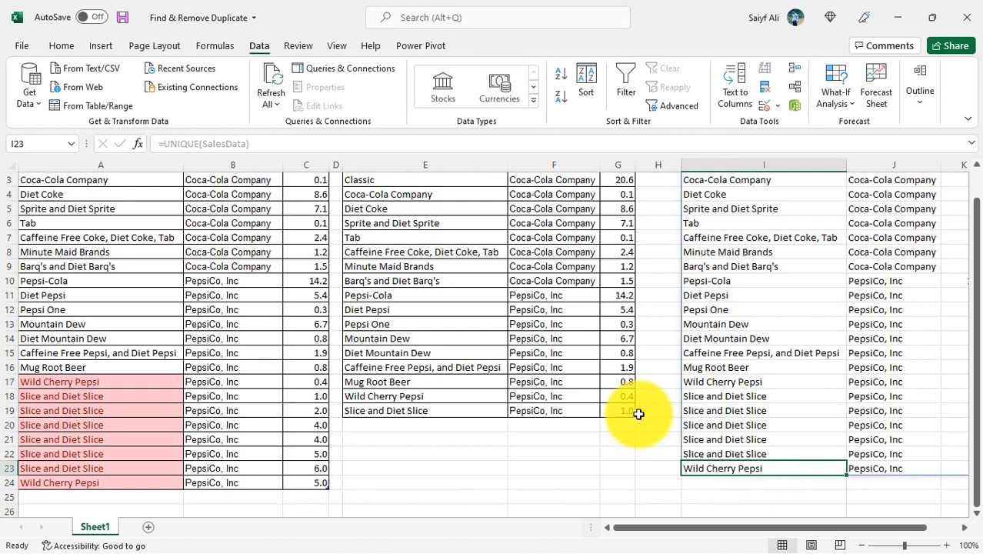
scroll(637, 414, up, 1)
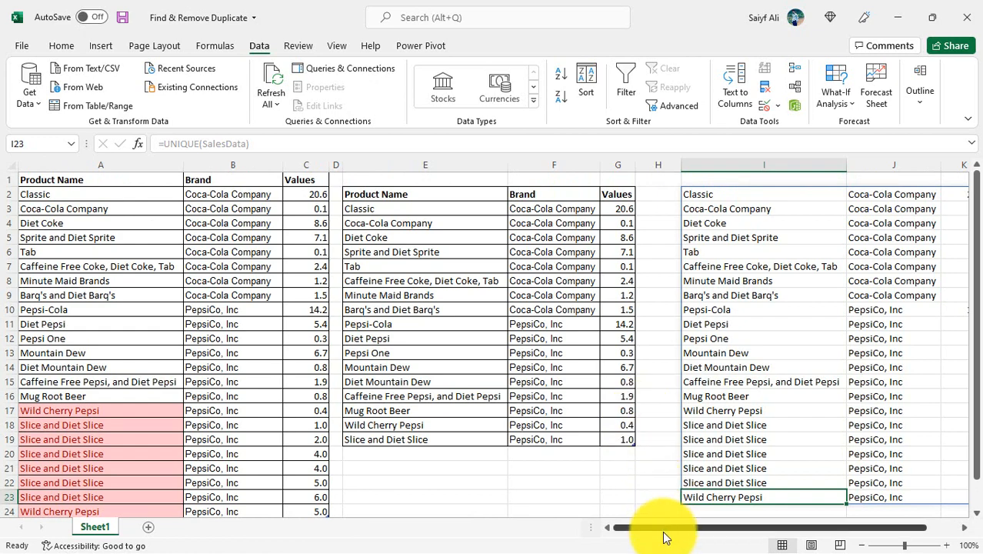
drag(658, 529, 637, 516)
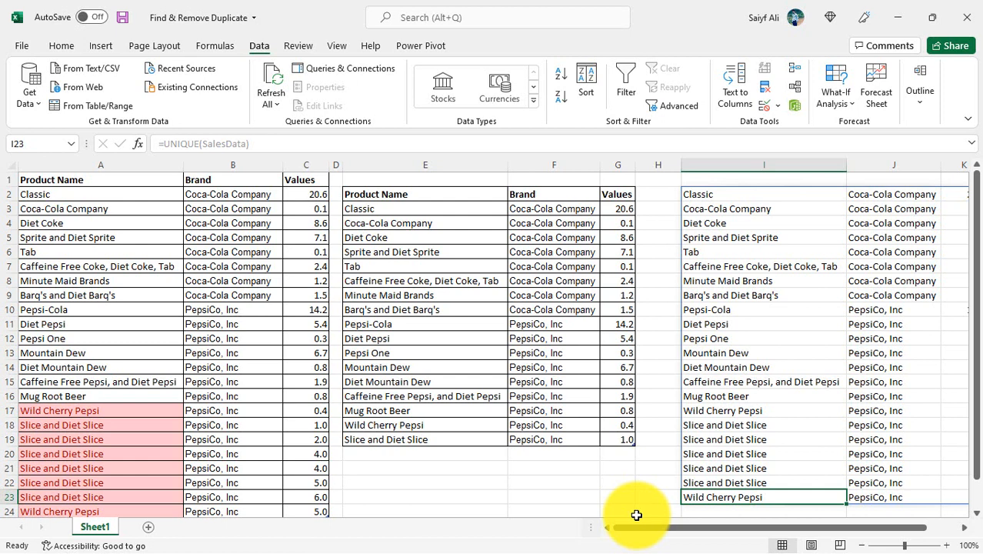